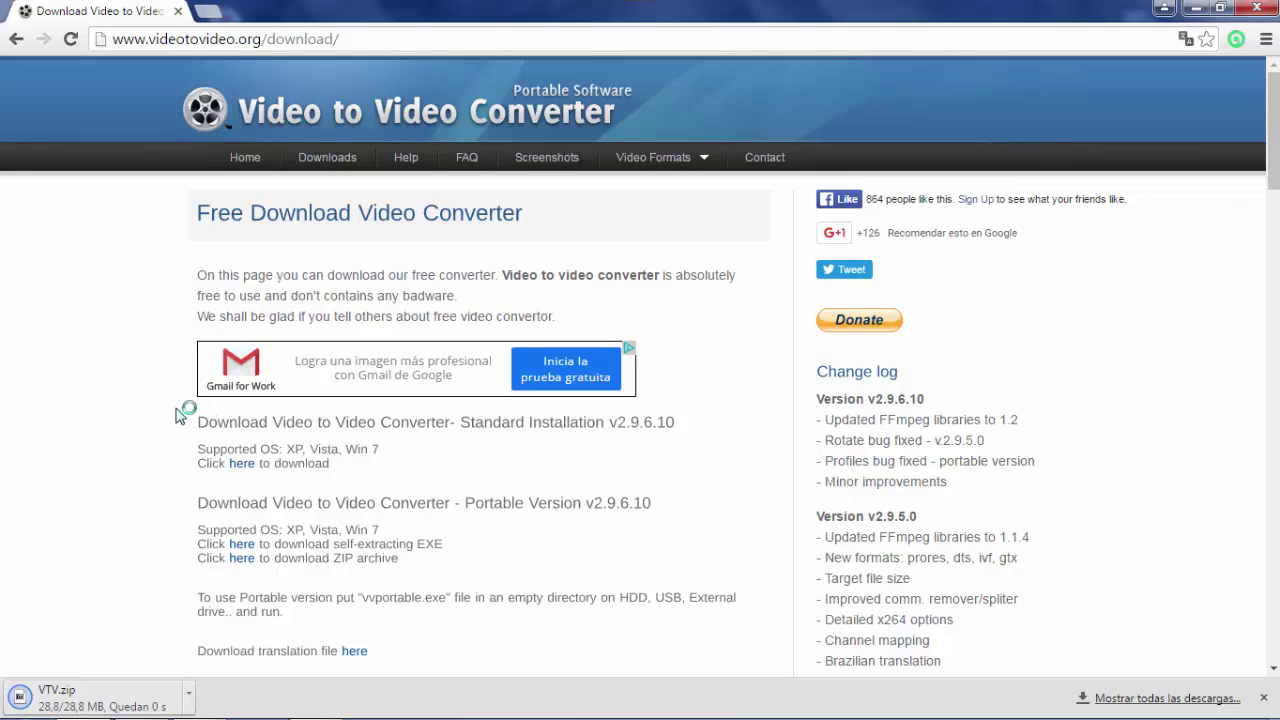
Step: Extract the downloaded VTV.zip into a new desktop folder named VVC and close the archive window
left_click(57, 700)
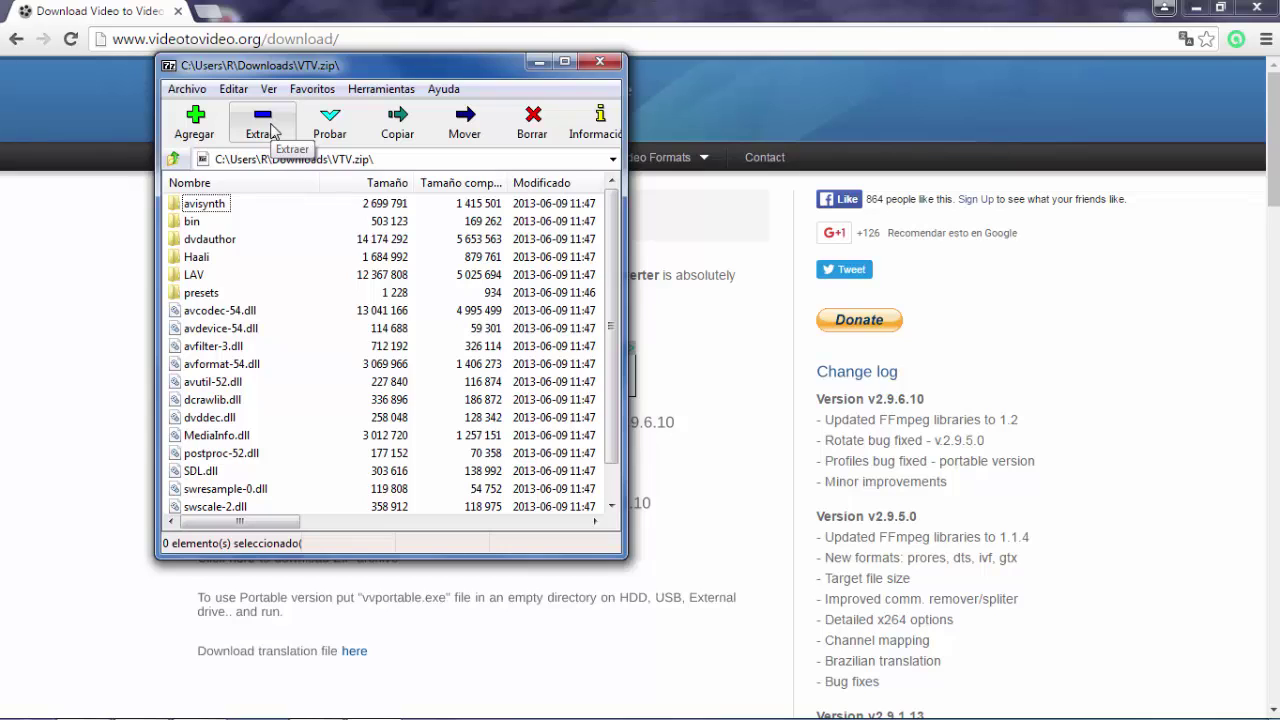
left_click(270, 128)
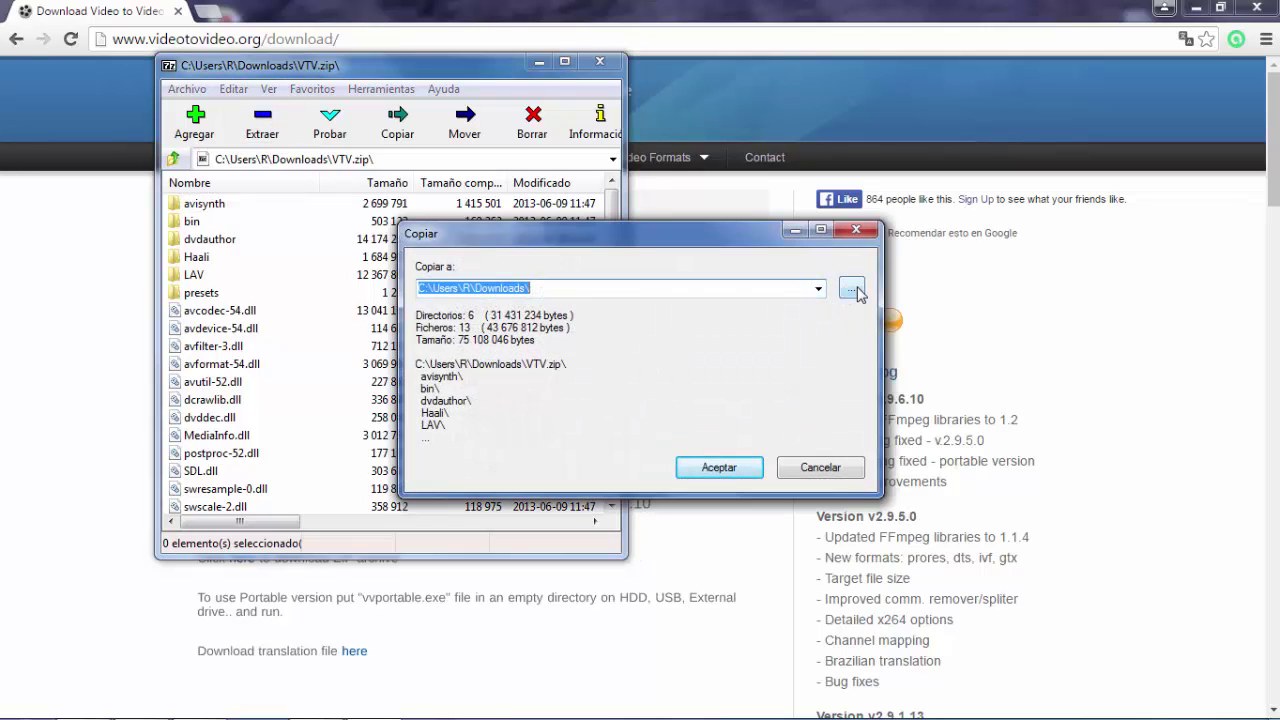
left_click(850, 290)
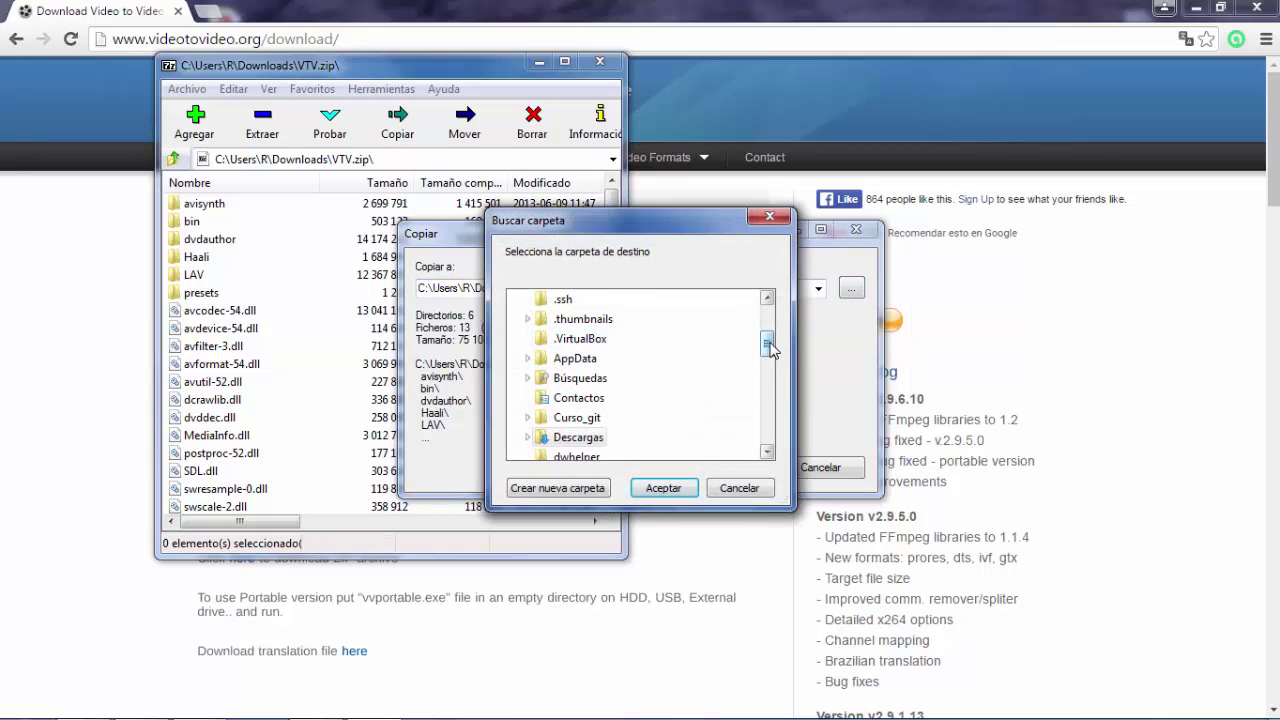
left_click_drag(766, 343, 766, 316)
left_click(561, 490)
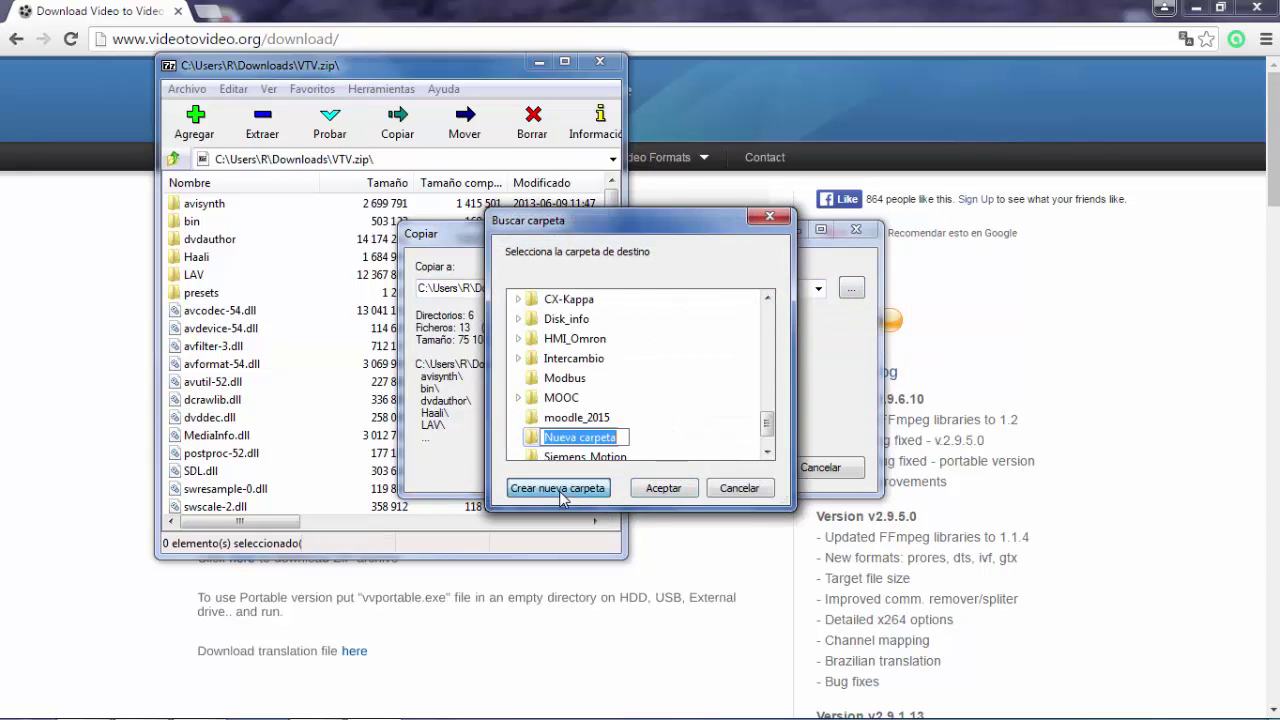
type("VV")
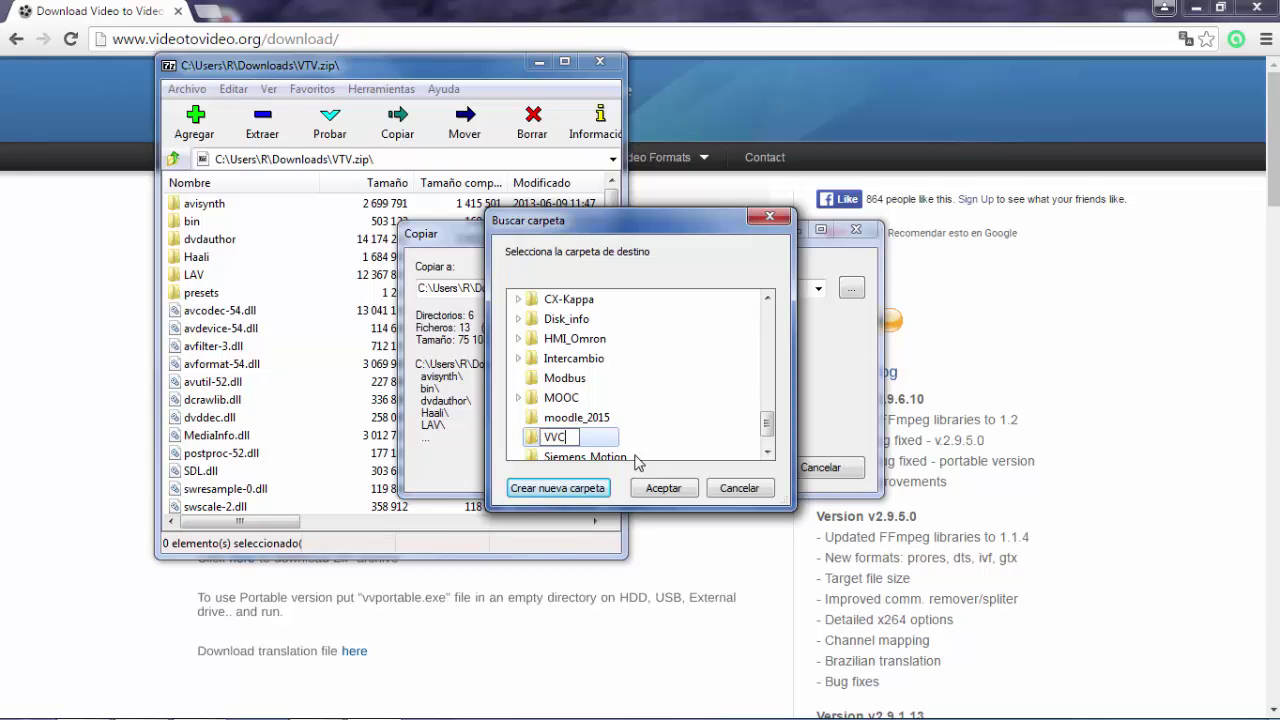
type("C")
key("Return")
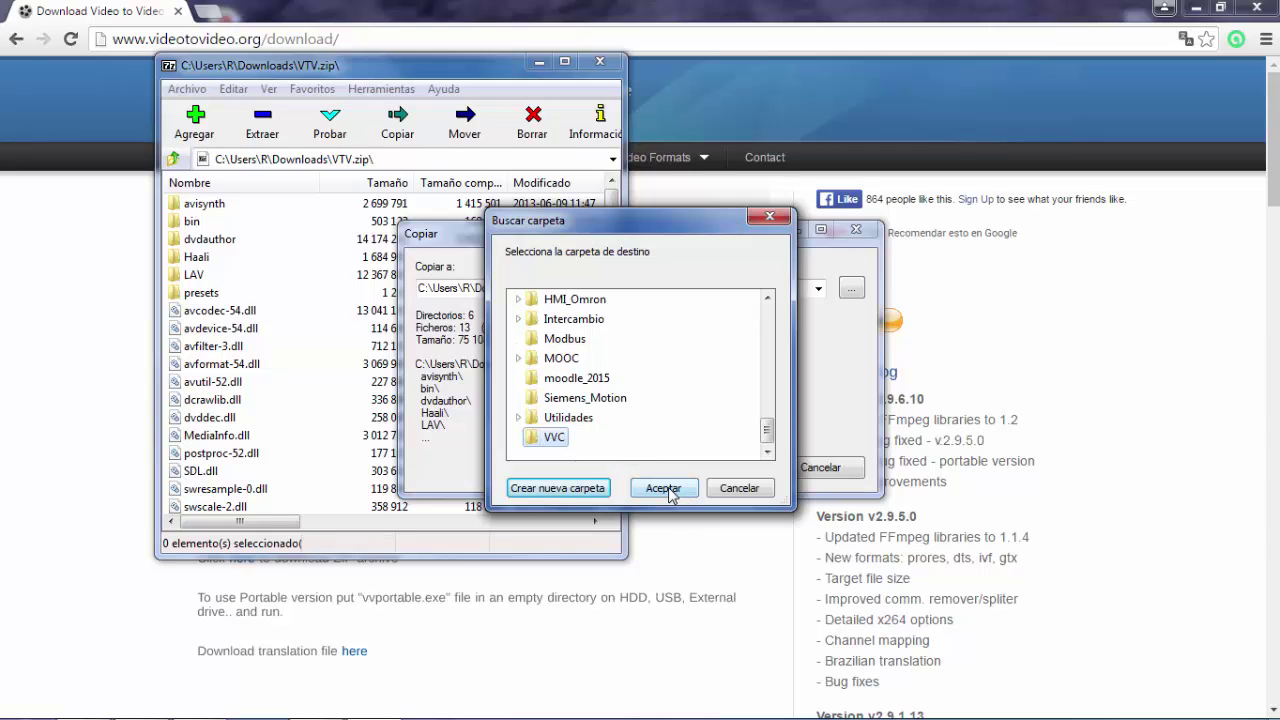
left_click(664, 488)
left_click(735, 468)
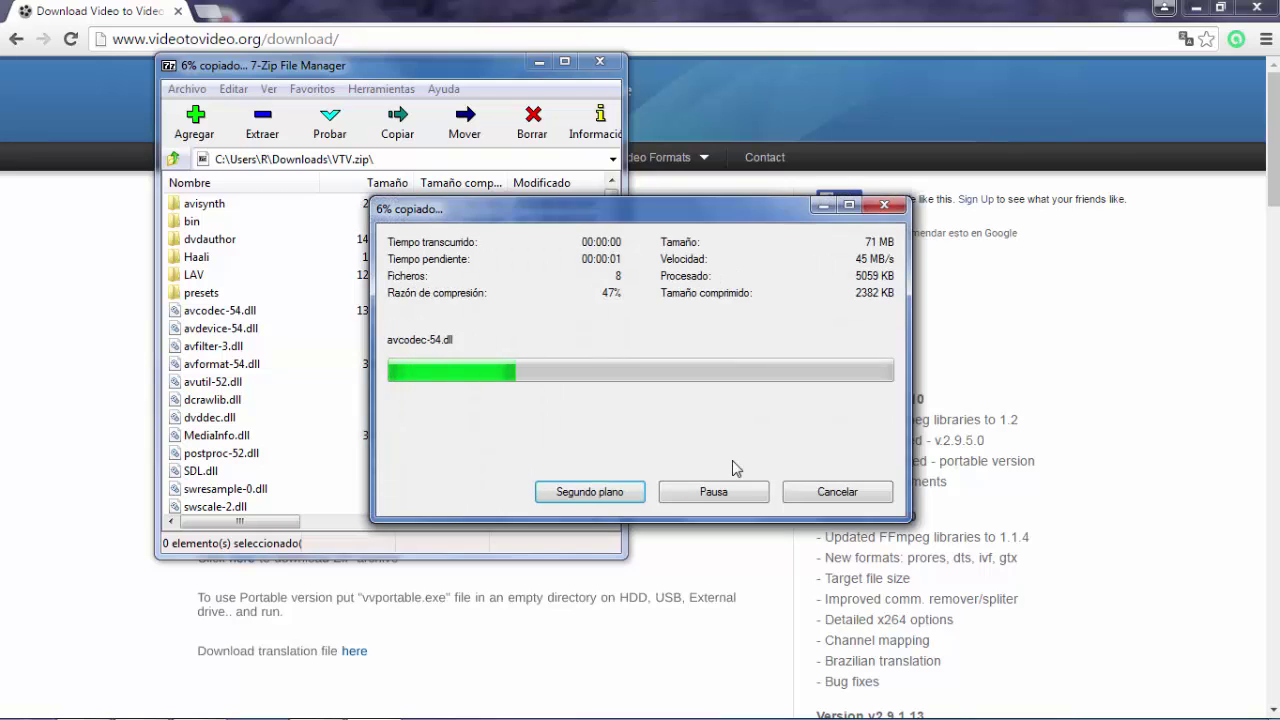
left_click(600, 64)
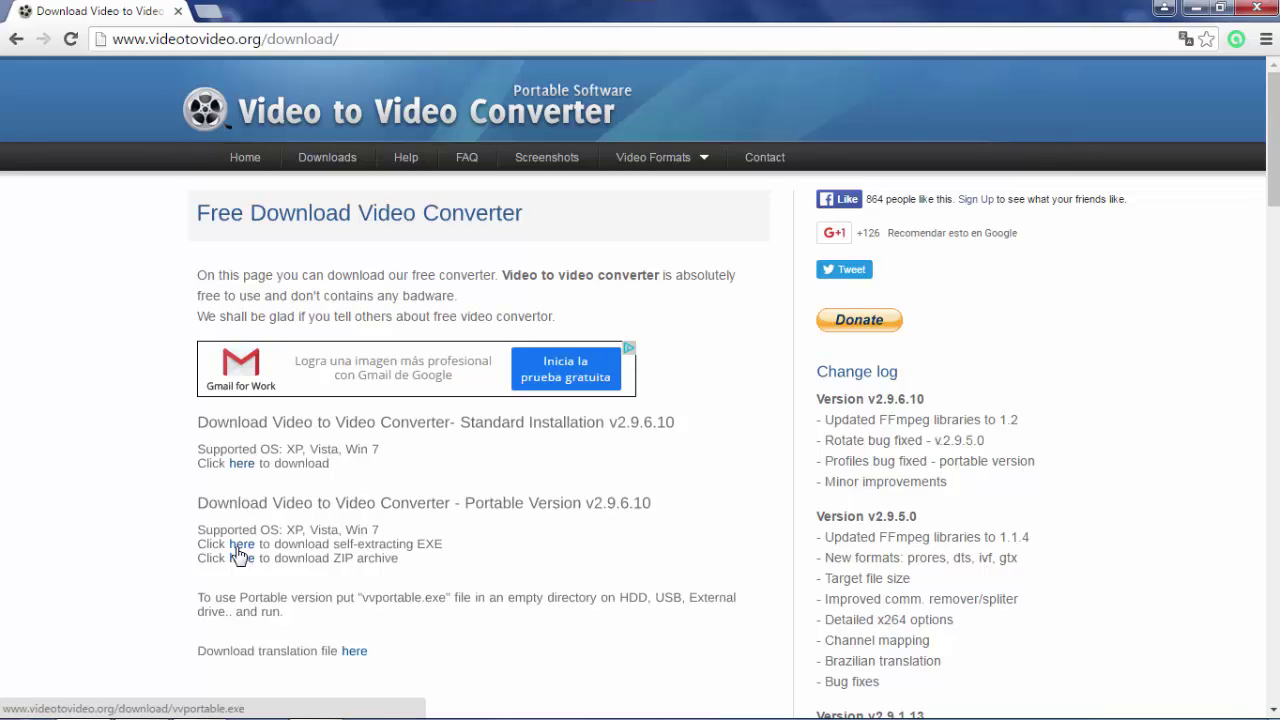
Step: Minimize the browser and move the VVC folder beside the 2015-05-14 15.17.52.3gp video on the desktop
left_click(1193, 9)
left_click_drag(44, 628, 140, 512)
left_click(335, 533)
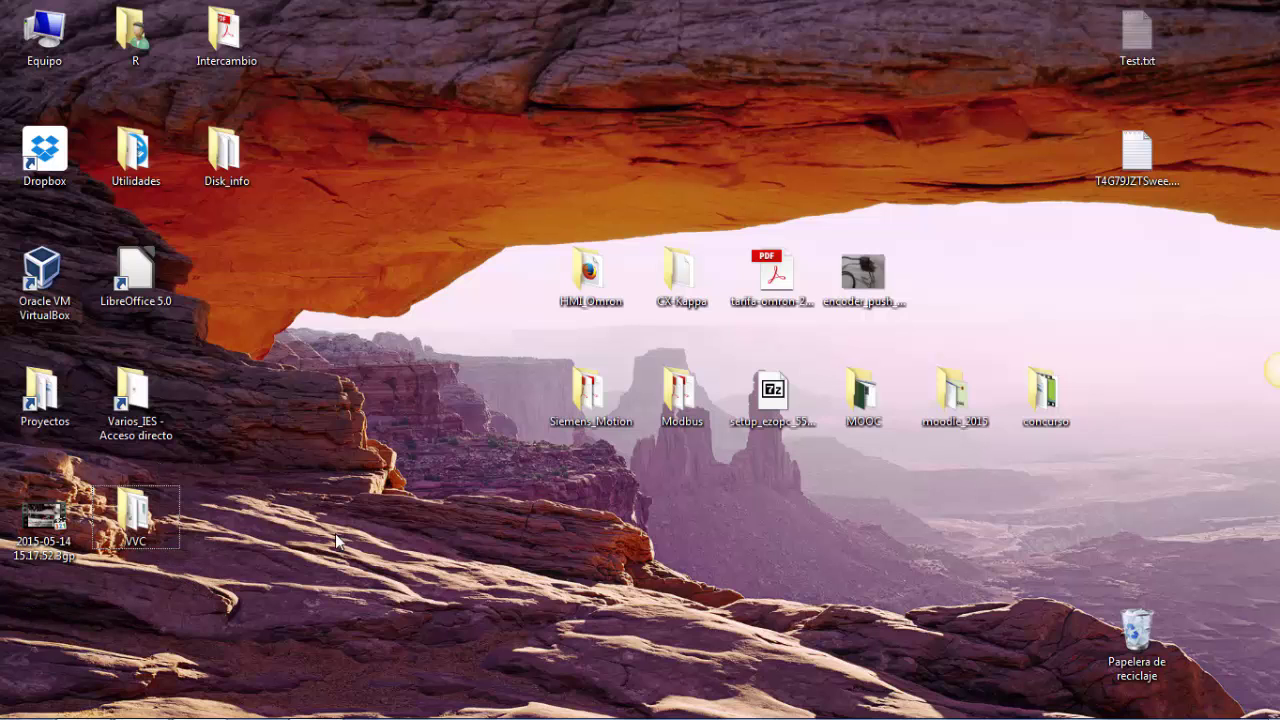
Step: Open the VVC folder and run vv.exe to launch the video converter
double_click(140, 515)
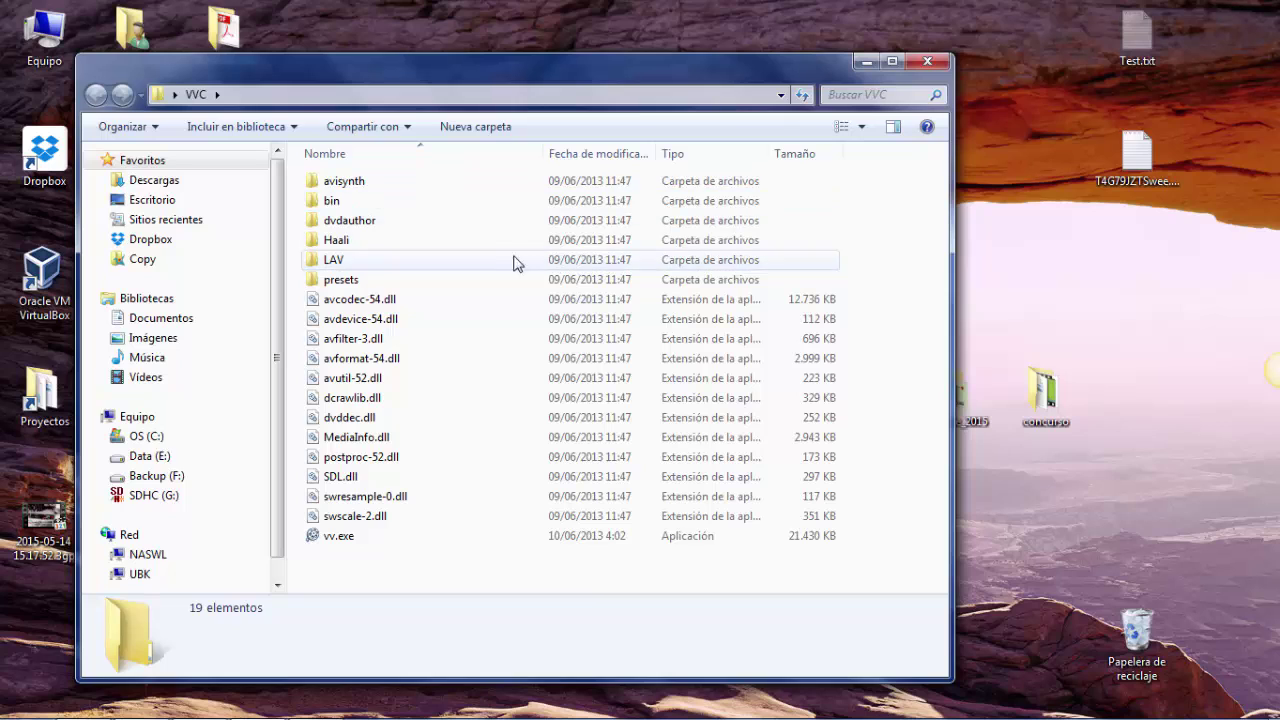
left_click(349, 537)
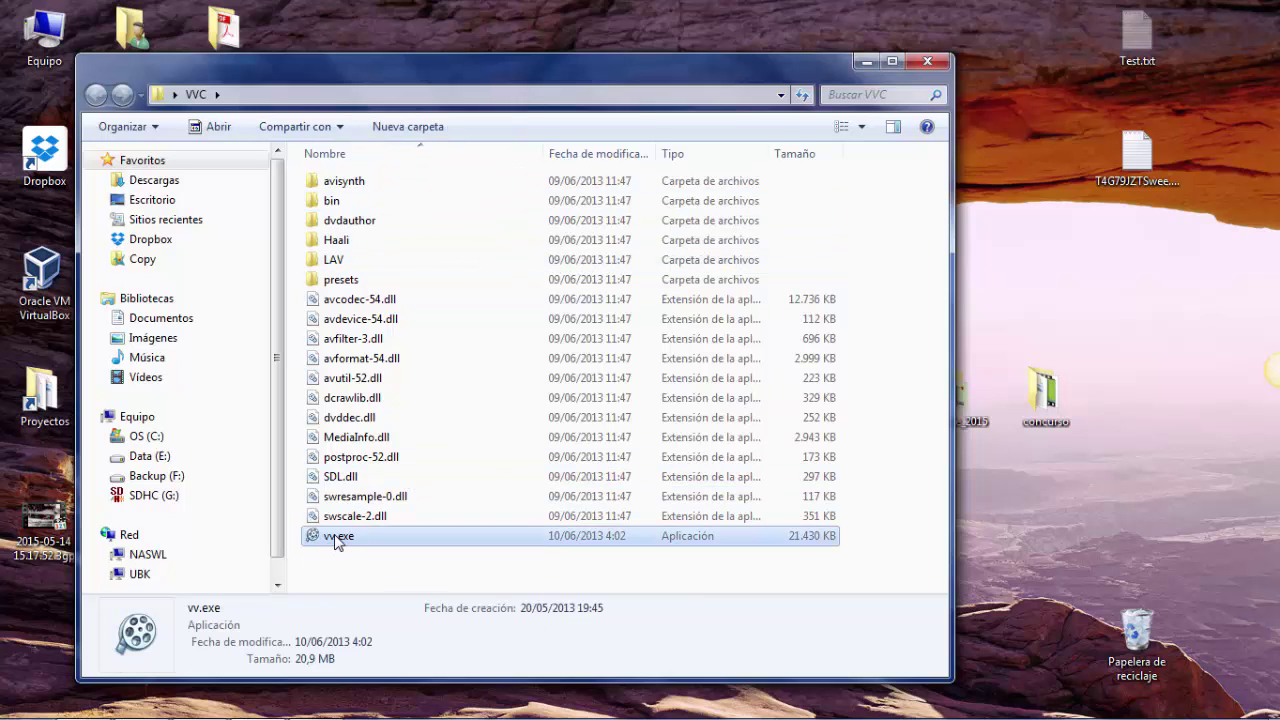
double_click(337, 538)
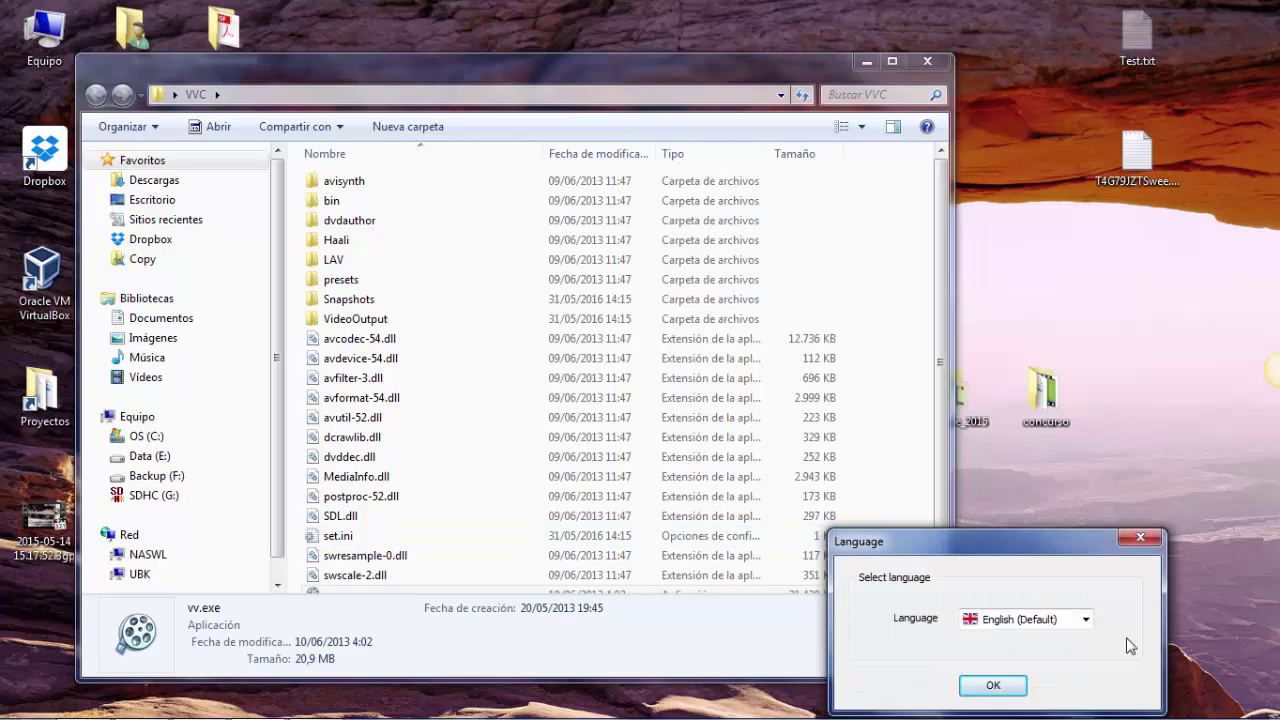
Step: Set the converter's language to Spanish and confirm the choice
left_click(1085, 619)
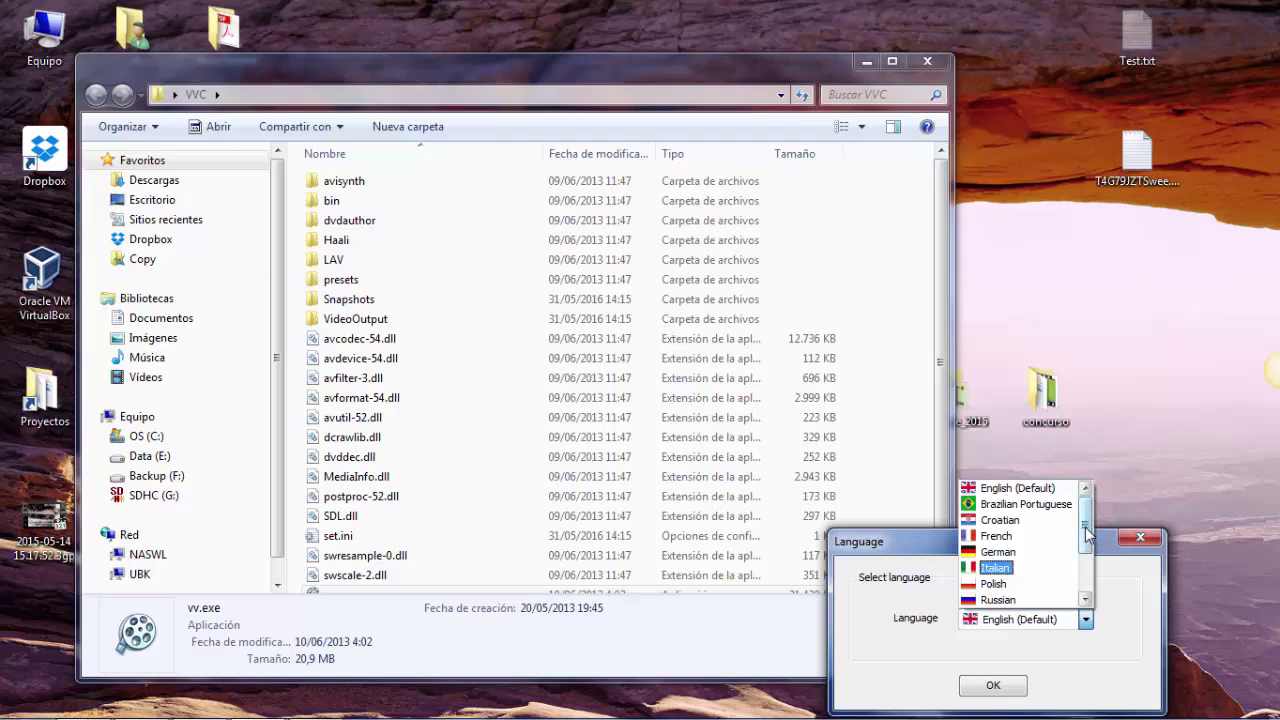
left_click_drag(1086, 530, 1086, 557)
left_click(995, 552)
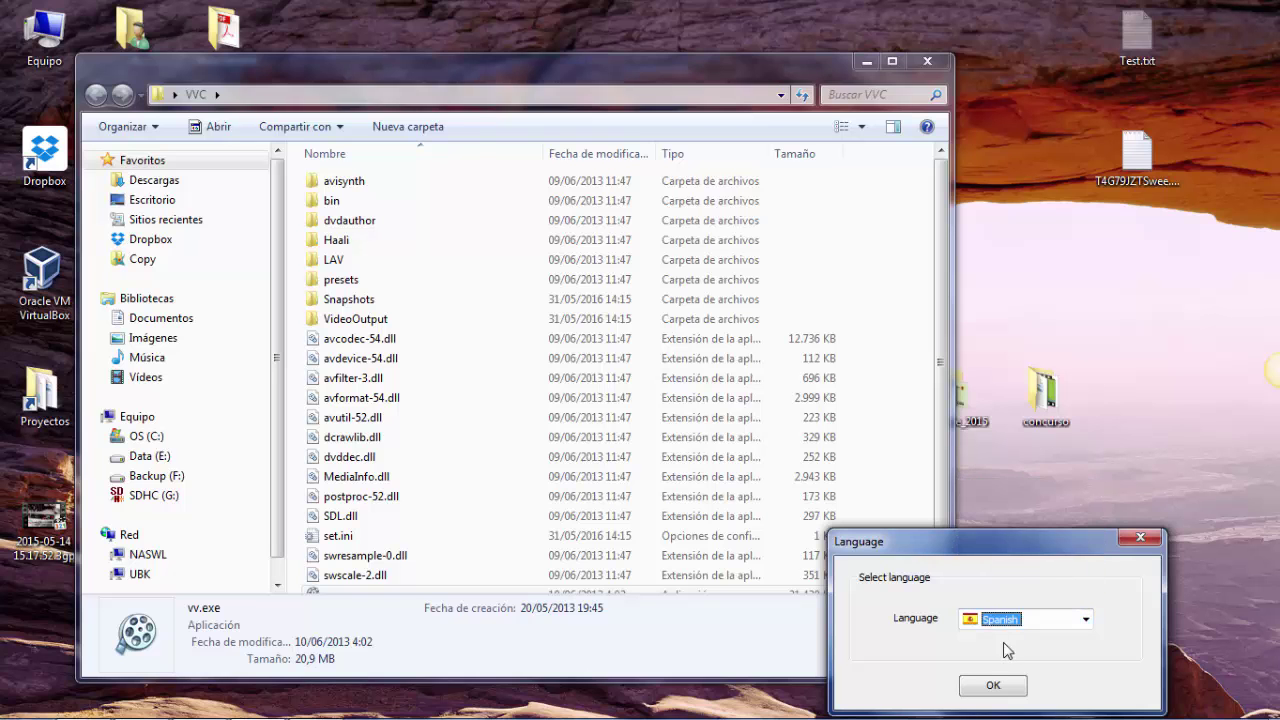
left_click(998, 688)
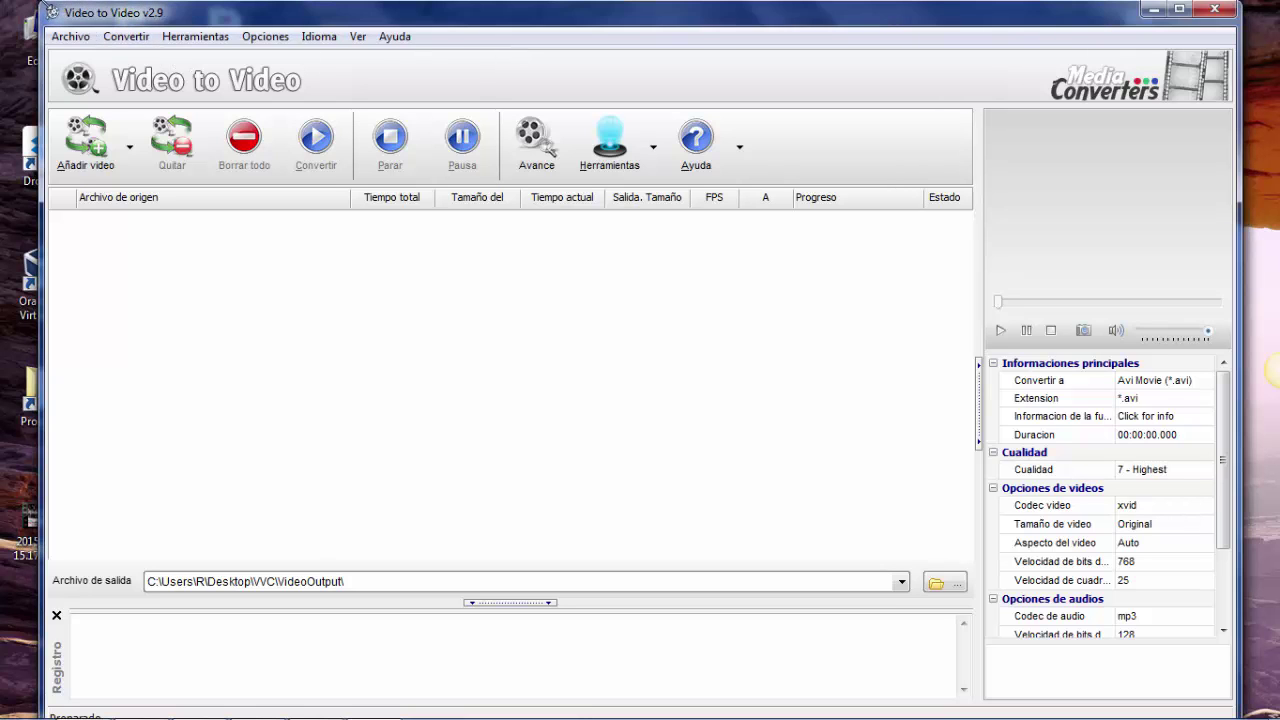
Step: Shrink and reposition the converter window, and add the desktop video 2015-05-14 15.17.52.3gp to its conversion list
left_click_drag(43, 3, 291, 126)
left_click_drag(451, 158, 413, 50)
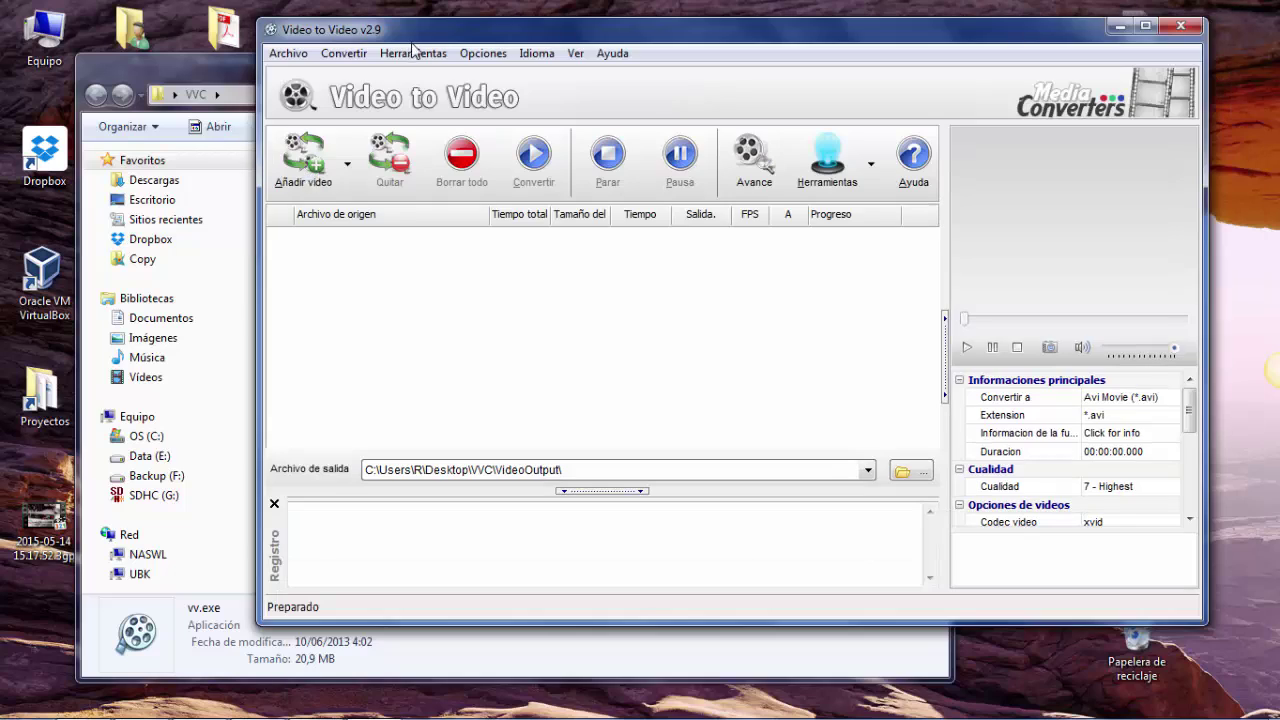
left_click_drag(43, 516, 531, 287)
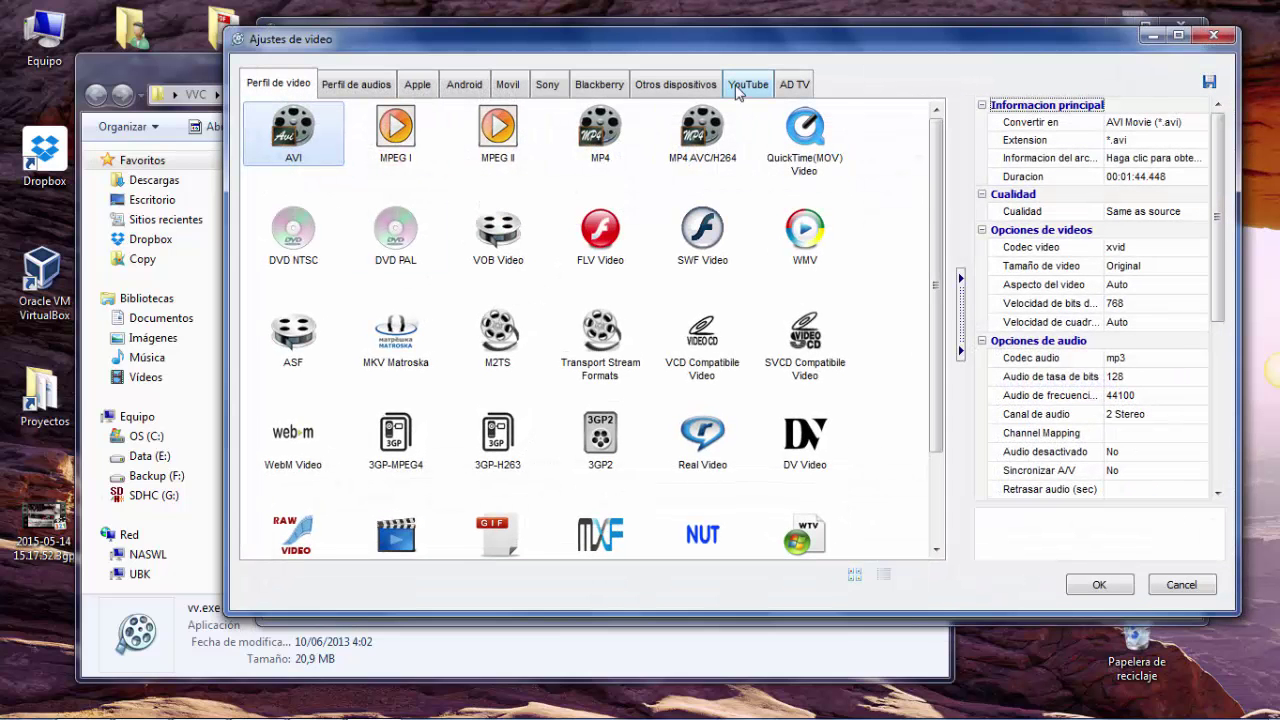
Step: Select the MP4 AVC/H264 video profile with original video size and .mp4 extension, and accept the video settings
scroll(945, 183, "down", 3)
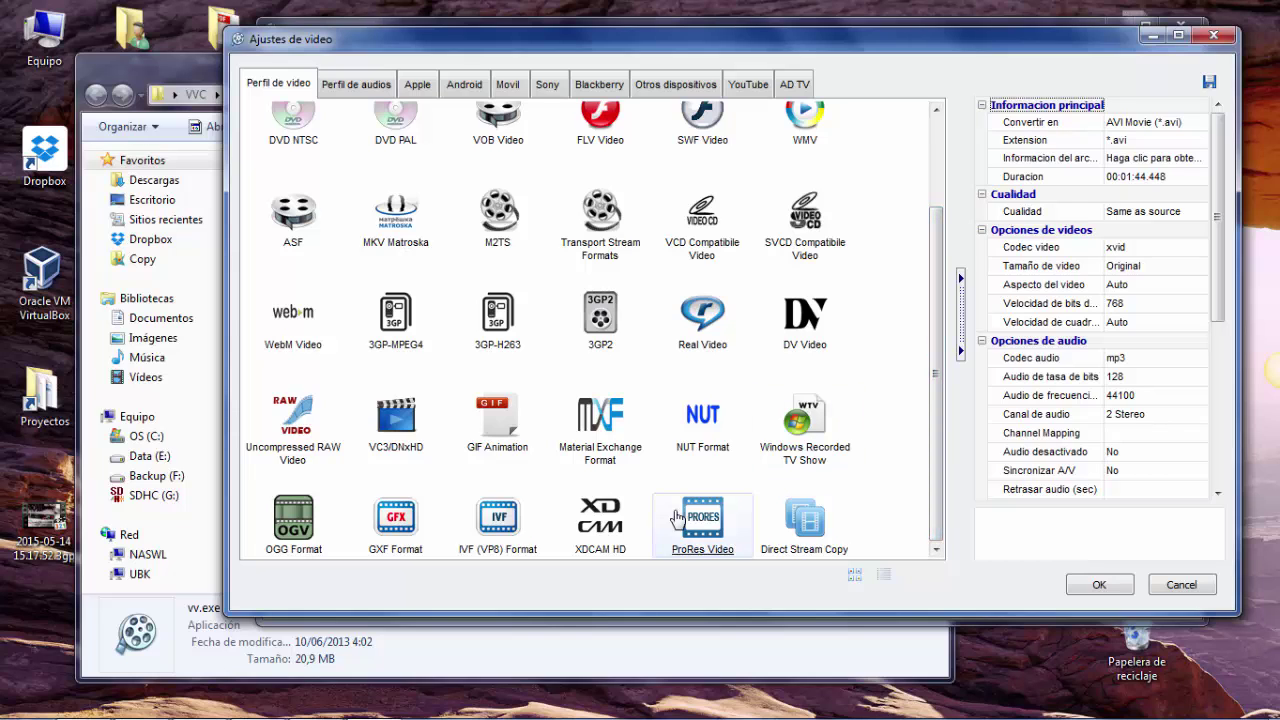
left_click_drag(944, 432, 953, 288)
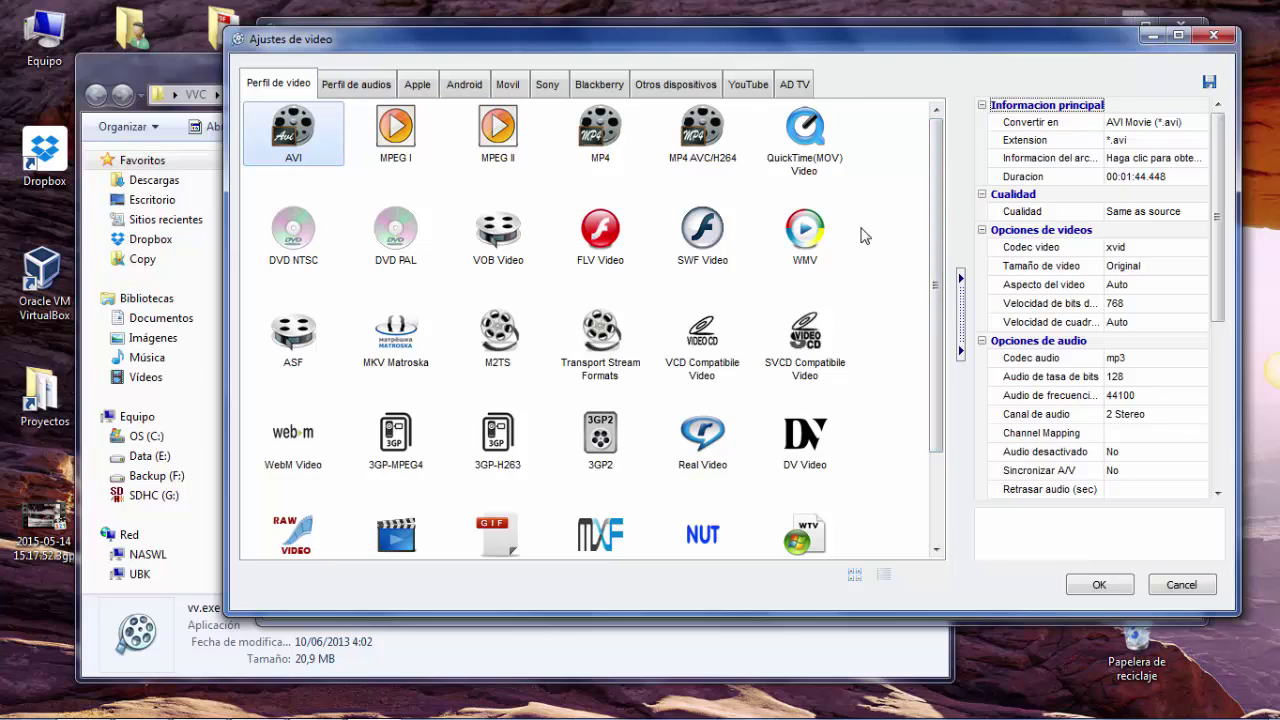
left_click(703, 162)
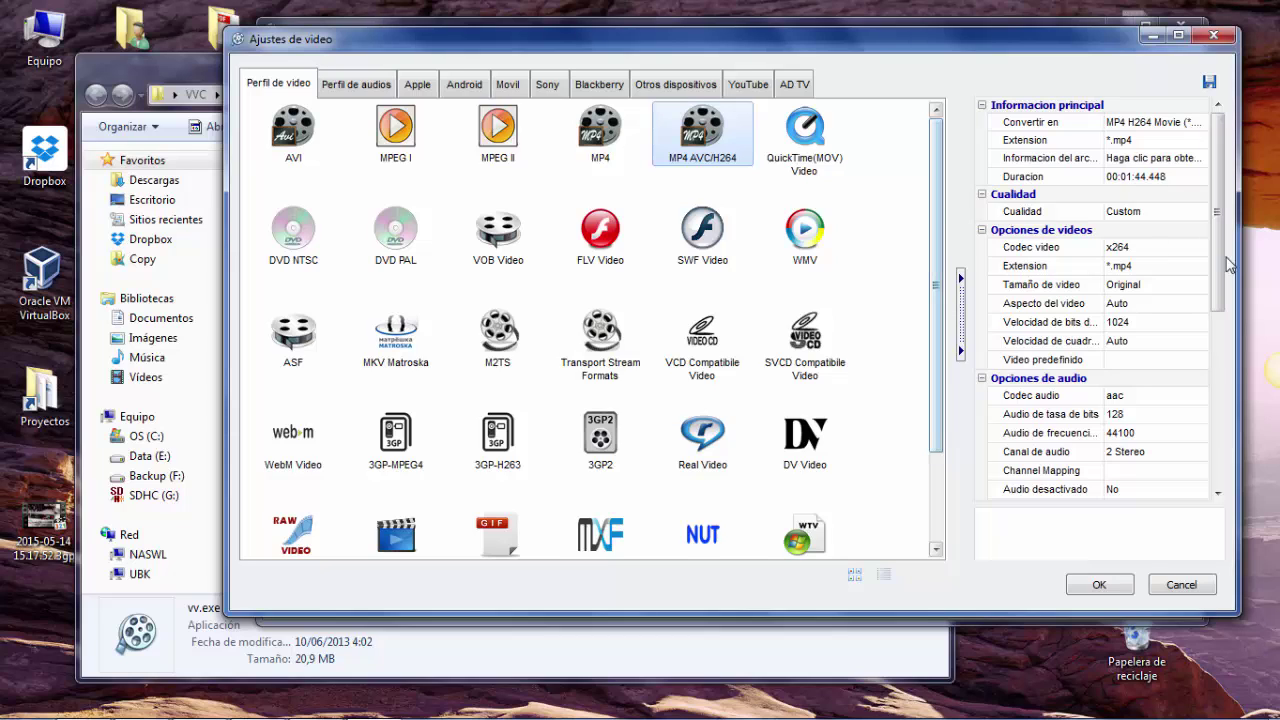
left_click(1166, 288)
left_click(1200, 286)
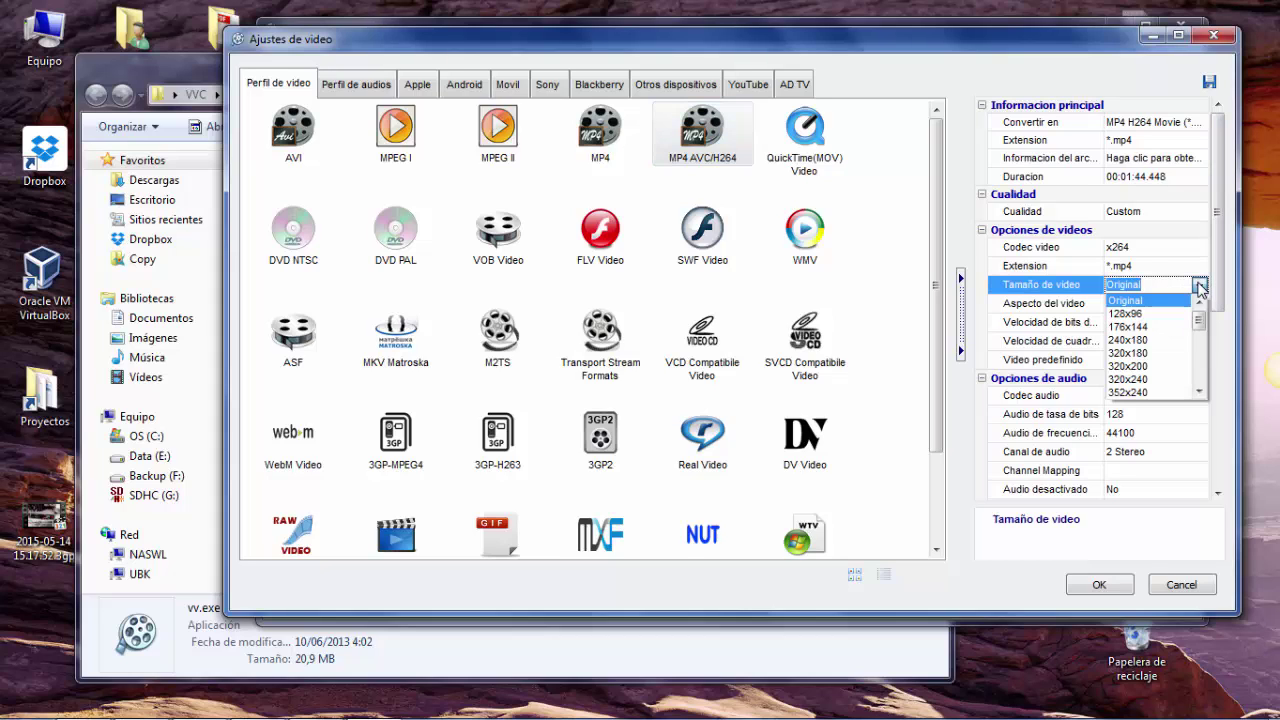
left_click(1175, 265)
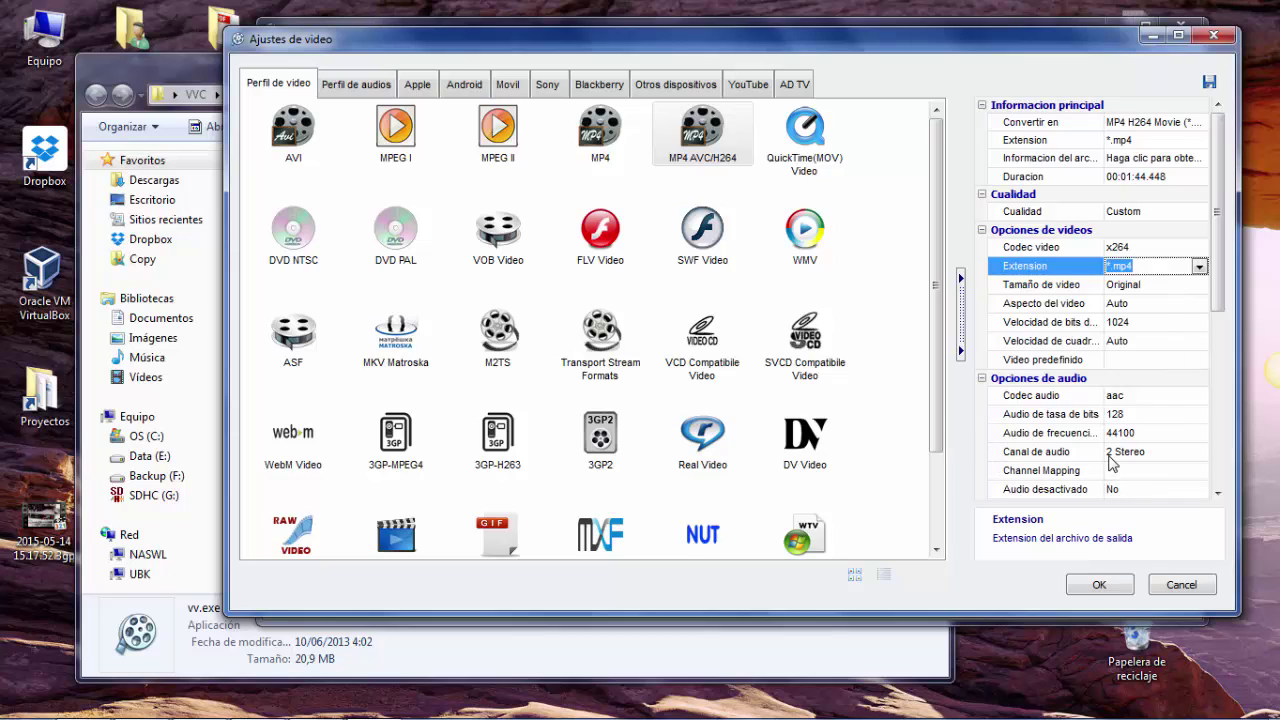
left_click(733, 137)
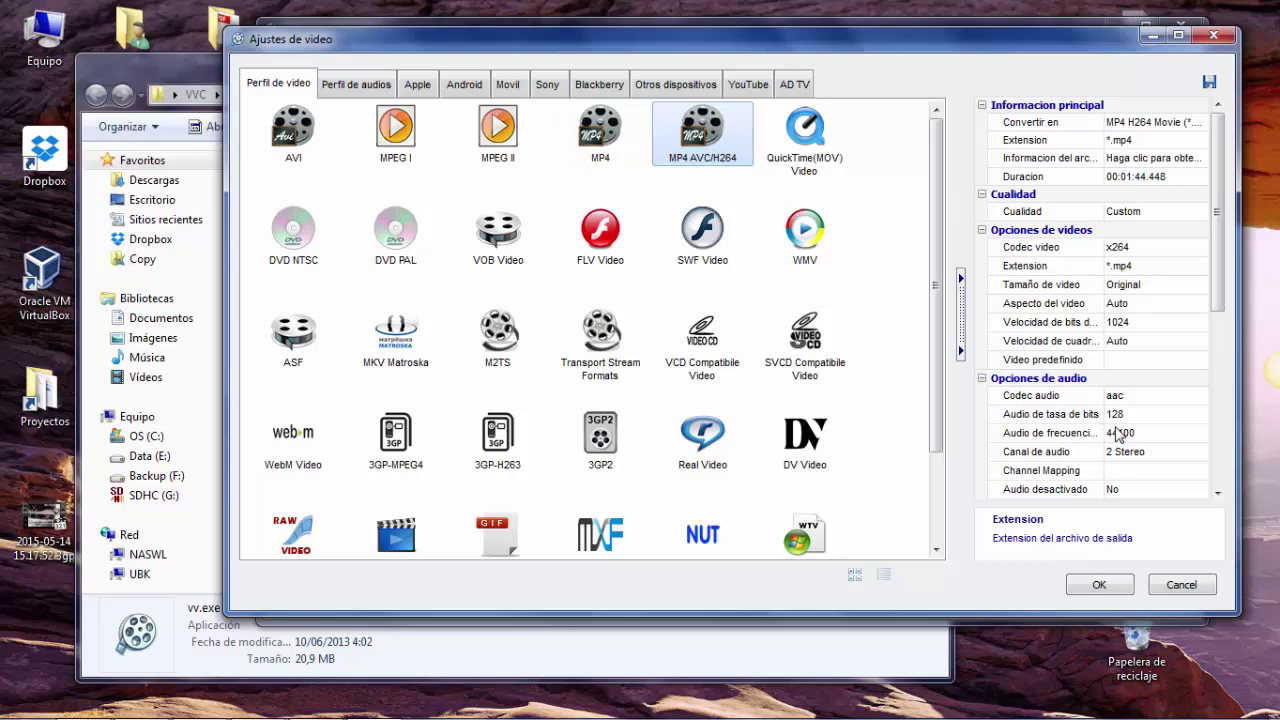
left_click(1111, 585)
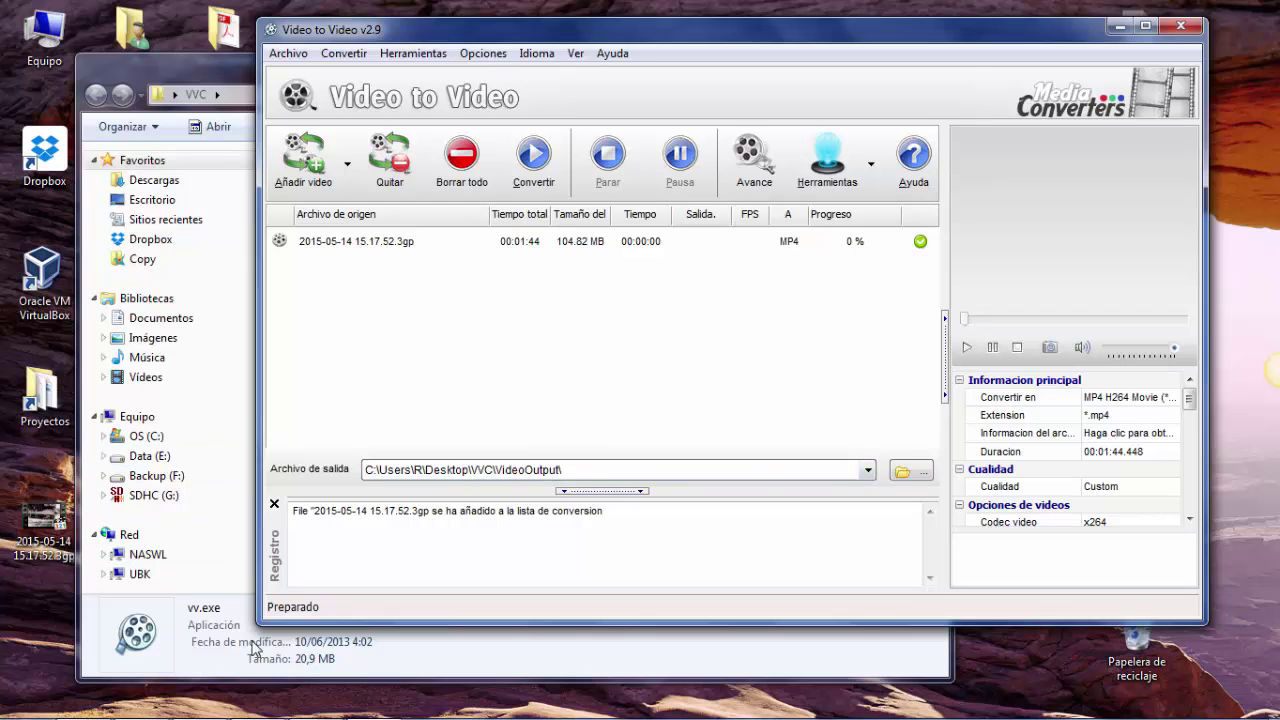
Step: Check the contents of the VideoOutput folder inside VVC and return to the VVC folder
left_click(210, 83)
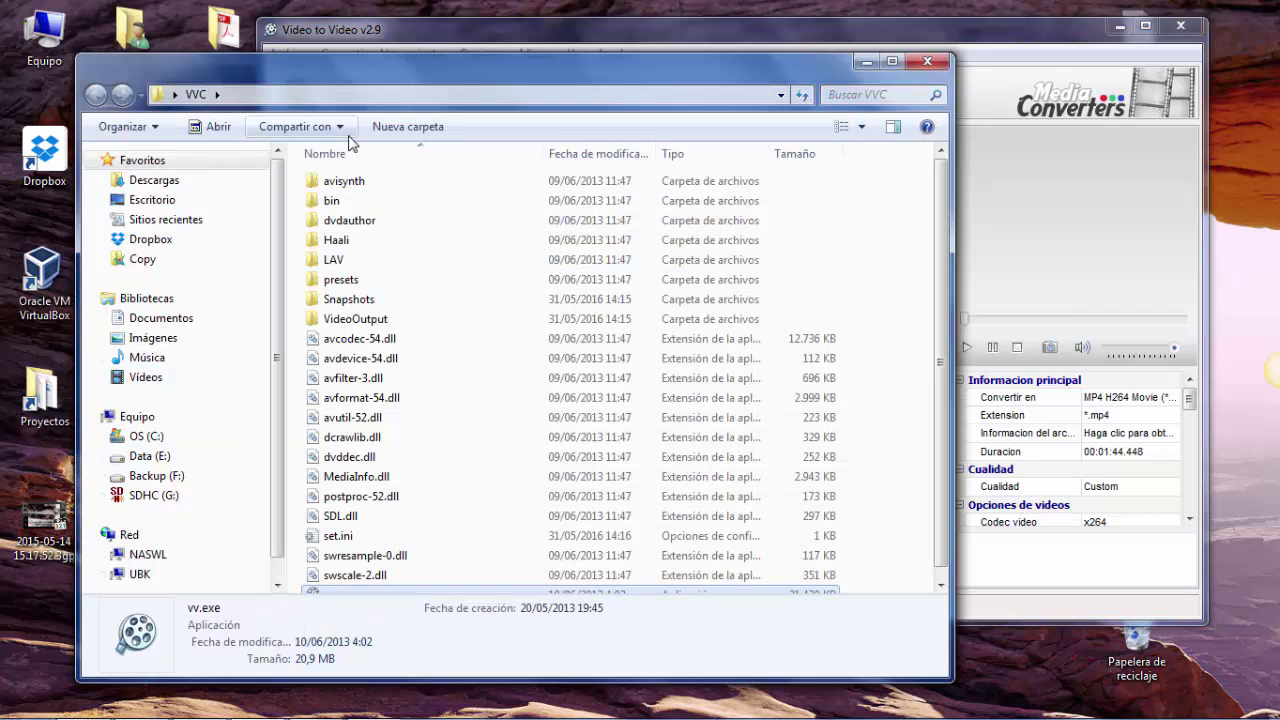
double_click(355, 320)
left_click(96, 94)
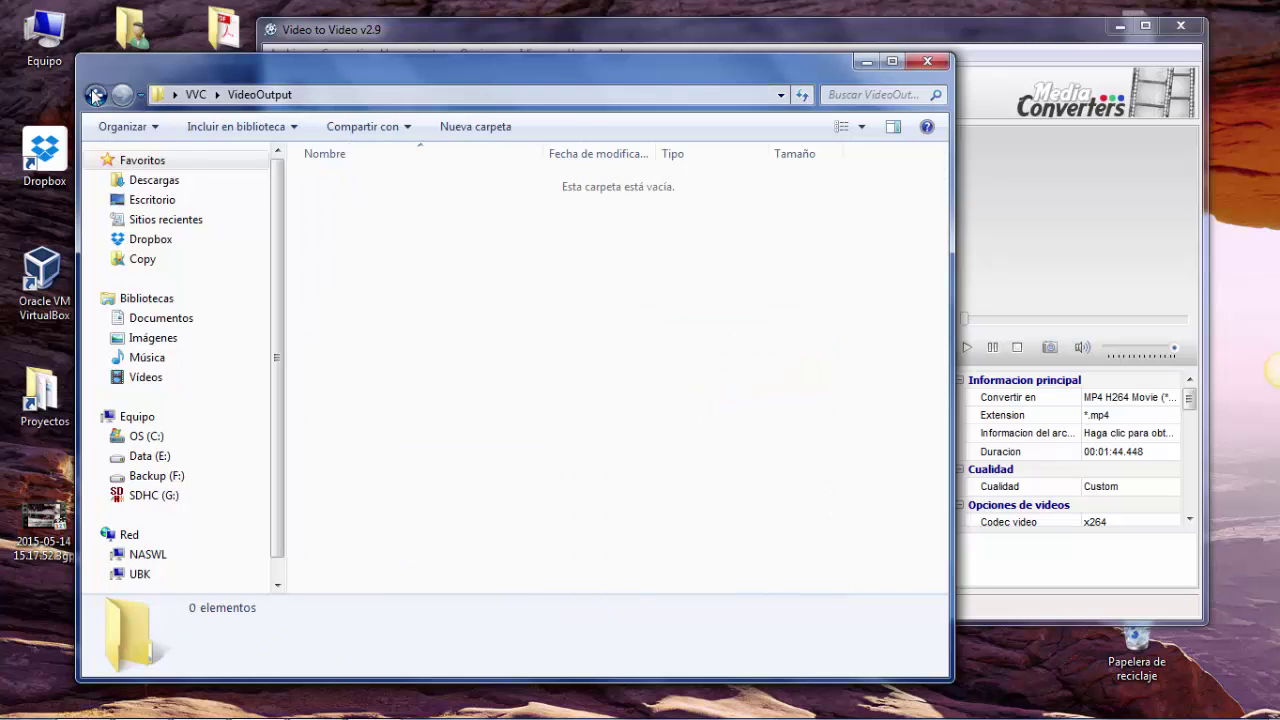
Step: Return to the converter, accept VVC\VideoOutput as the output folder, and convert the queued video to MP4
left_click(975, 37)
left_click(911, 470)
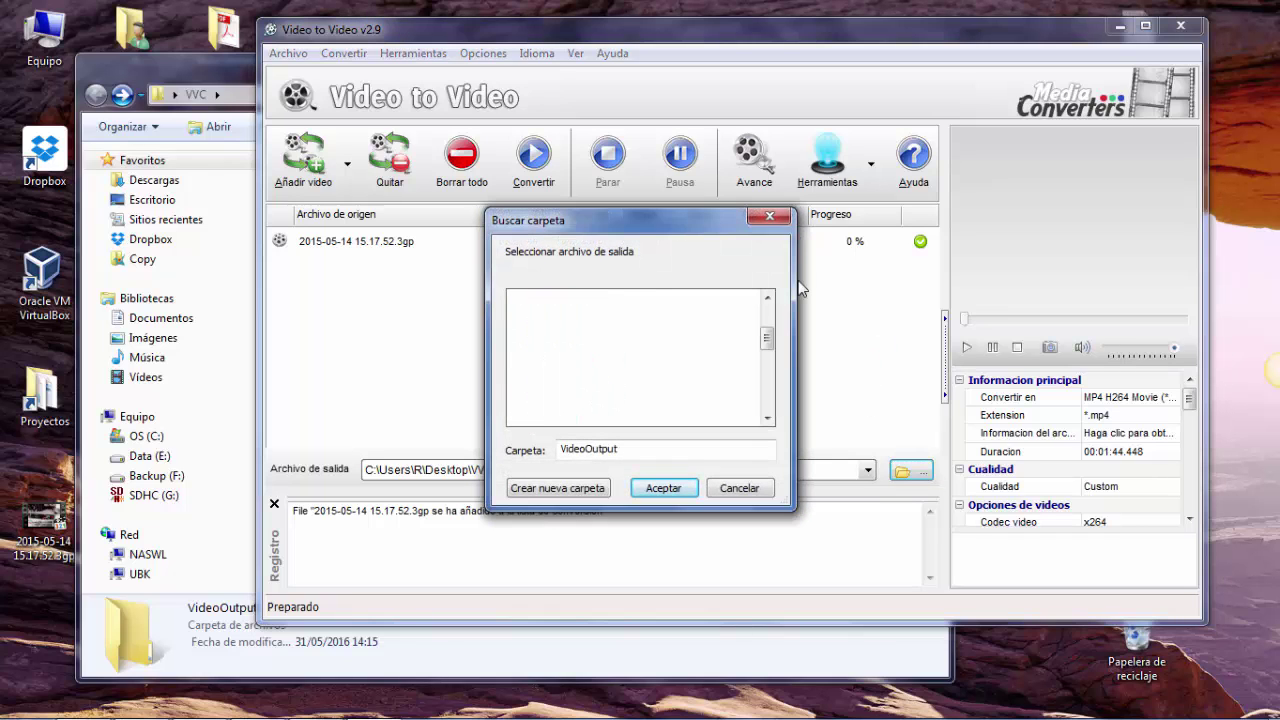
key("Return")
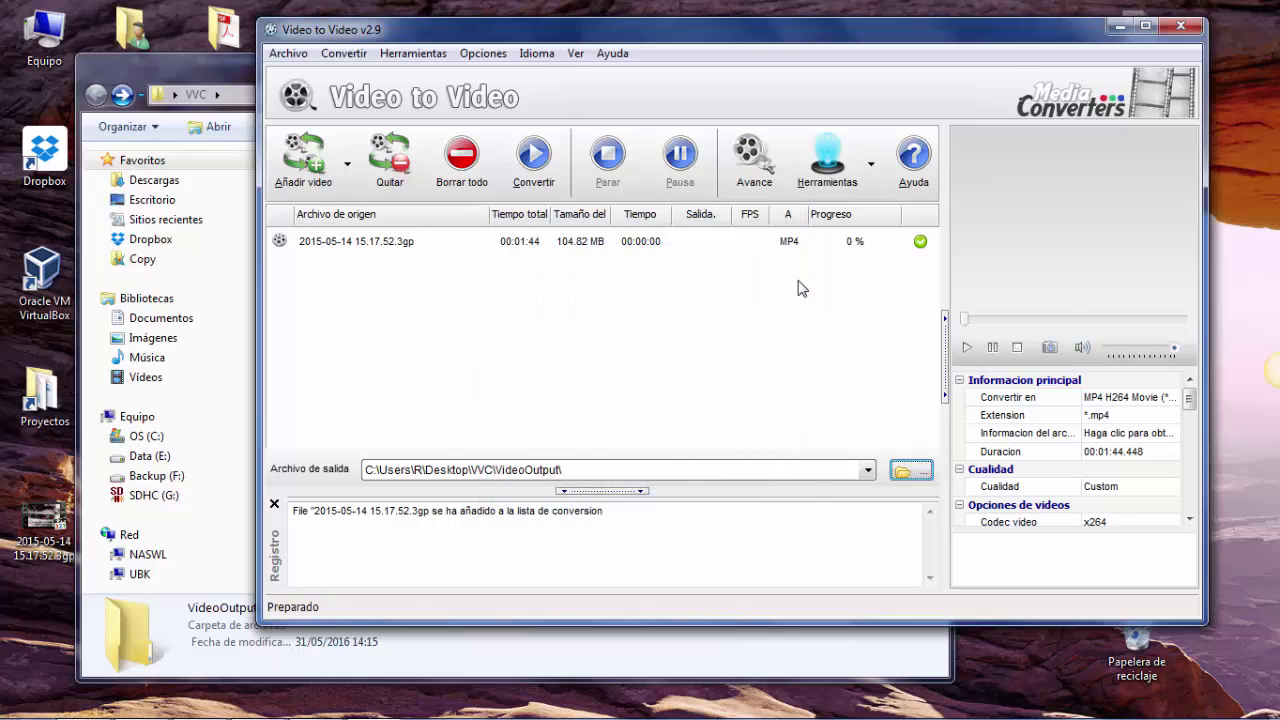
key("F5")
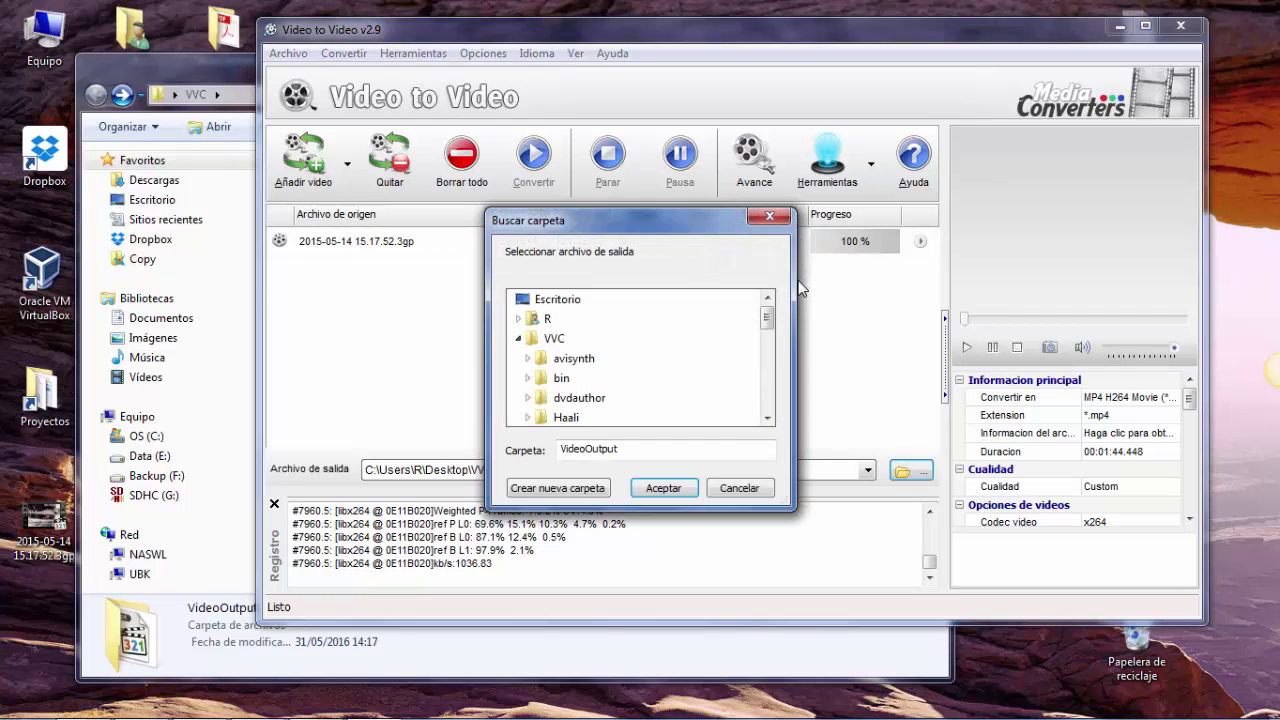
key("Escape")
Step: Go to the desktop location in the file browser and open the VVC folder
left_click(150, 456)
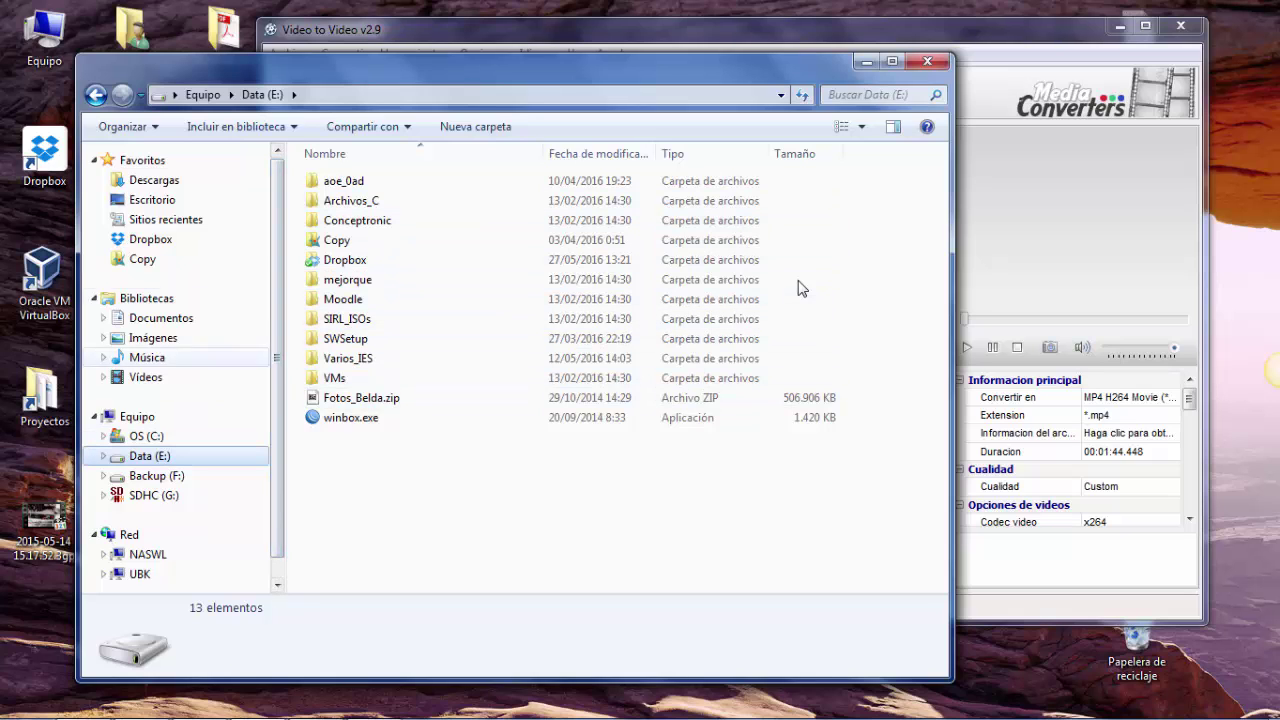
left_click(152, 199)
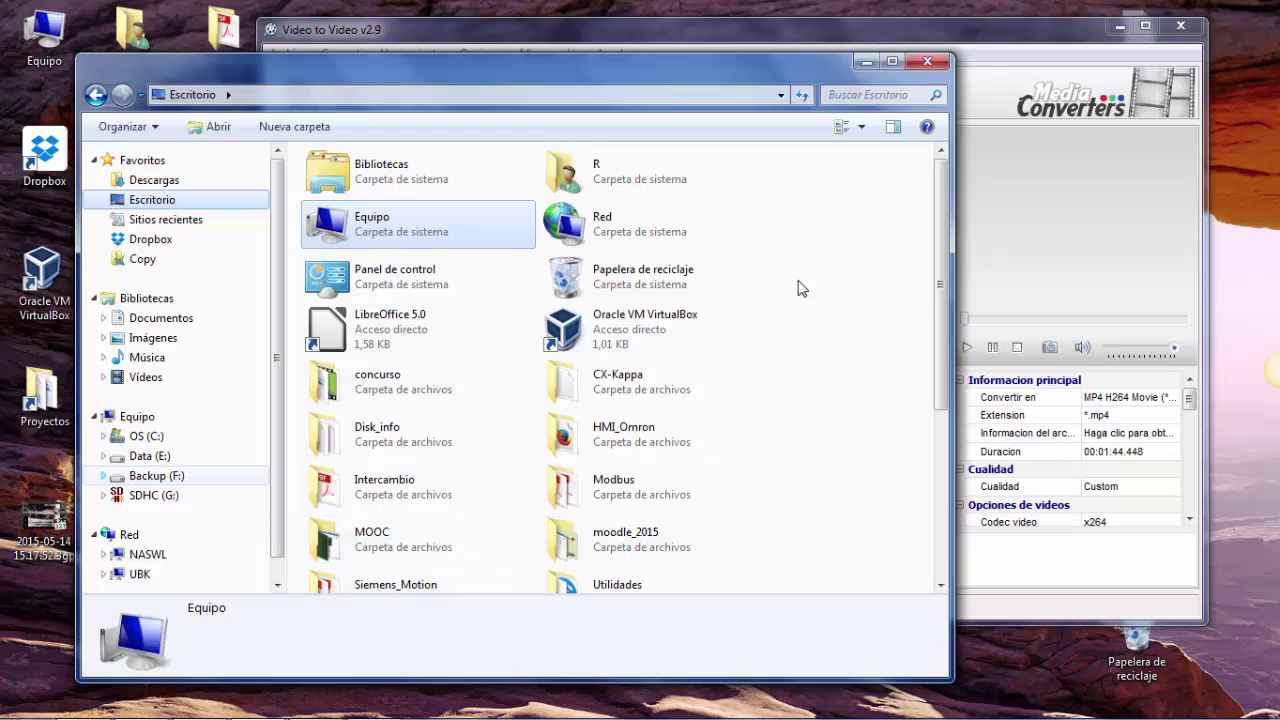
scroll(800, 289, "down", 3)
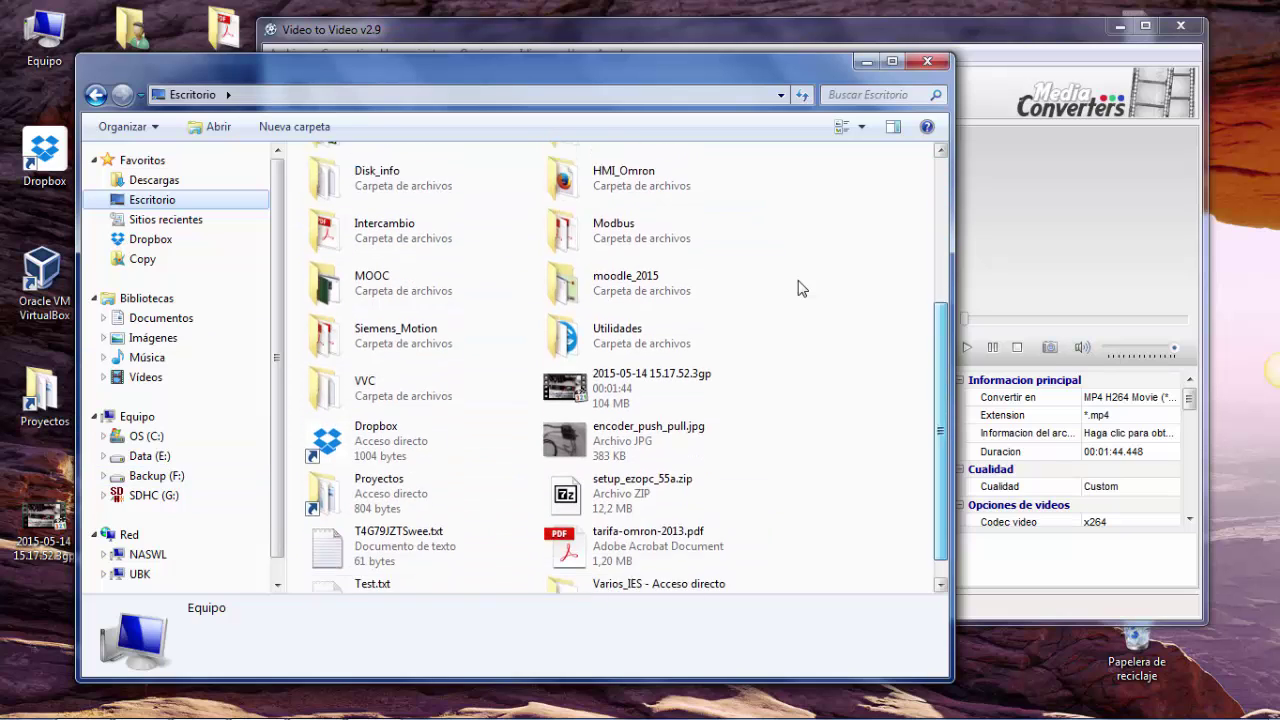
key("Up")
key("Up")
key("Up")
key("Up")
key("Up")
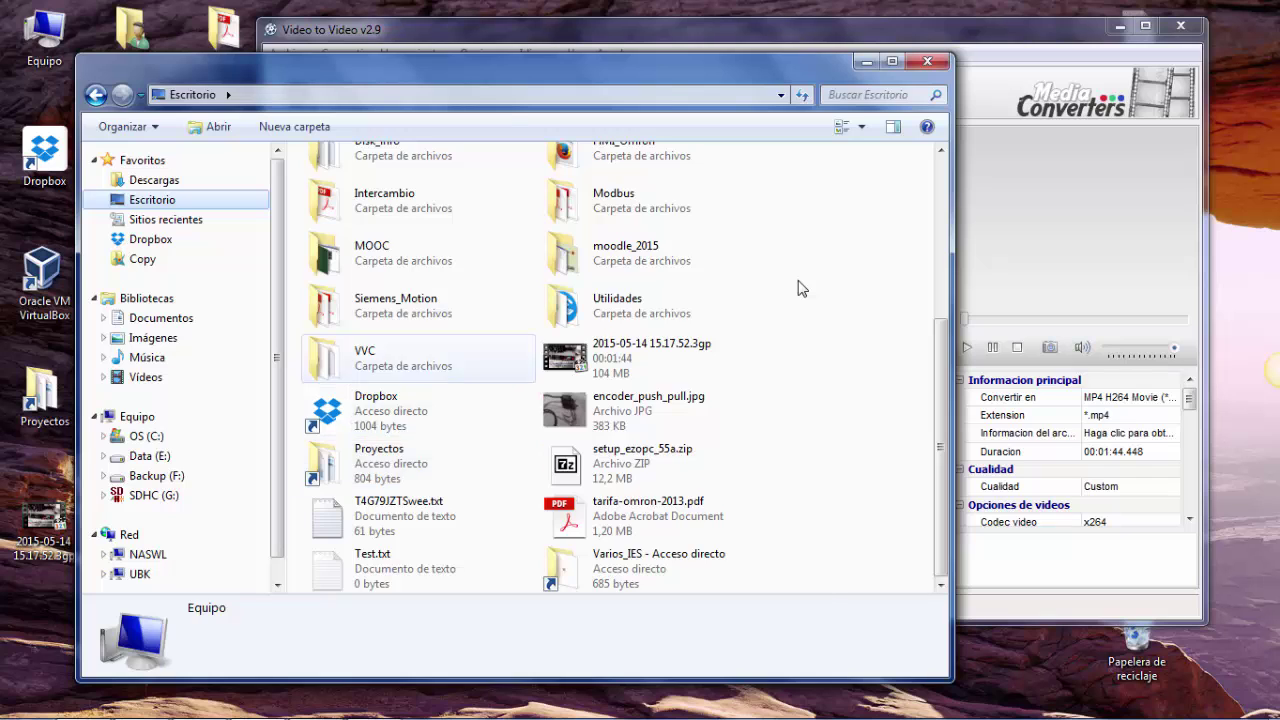
key("Return")
Step: Open the VideoOutput folder and select the converted 2015-05-14 15.17.52.mp4 file to view its details
key("Up")
key("Up")
key("Up")
key("Down")
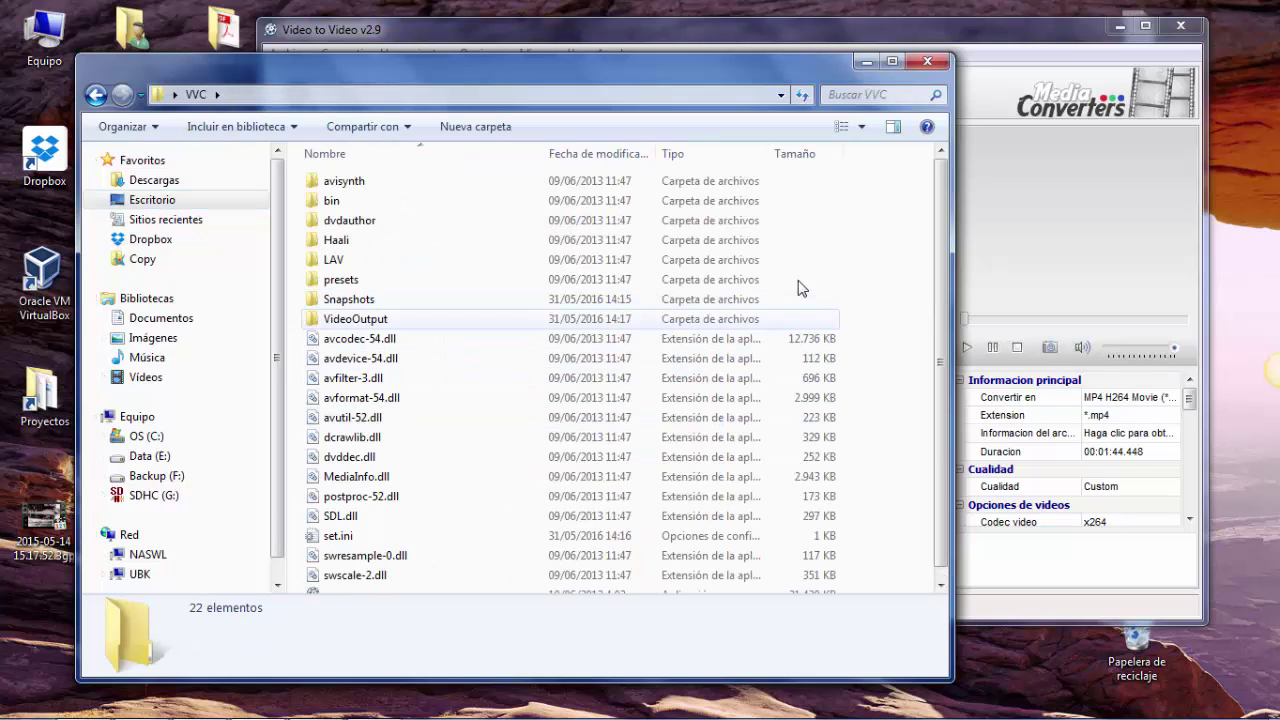
key("Return")
key("Down")
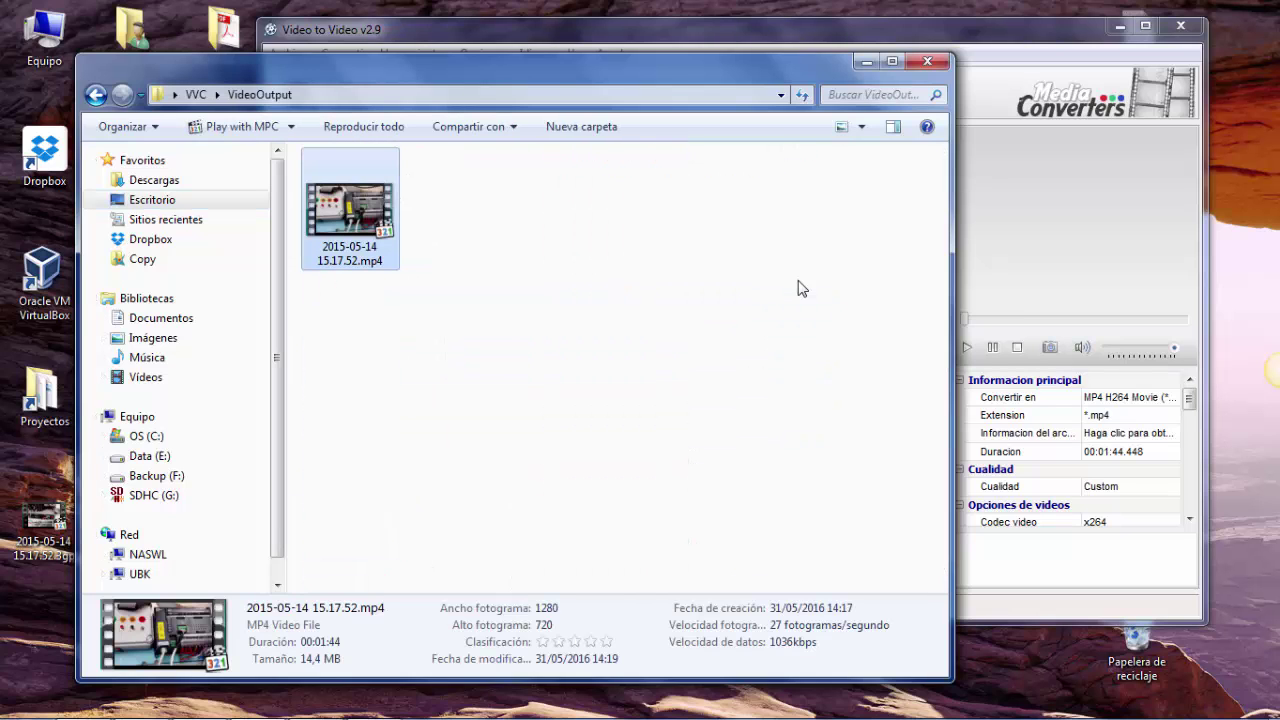
Step: Play the converted 2015-05-14 15.17.52.mp4 in full screen to check its quality, return to windowed view, and close the player
key("Return")
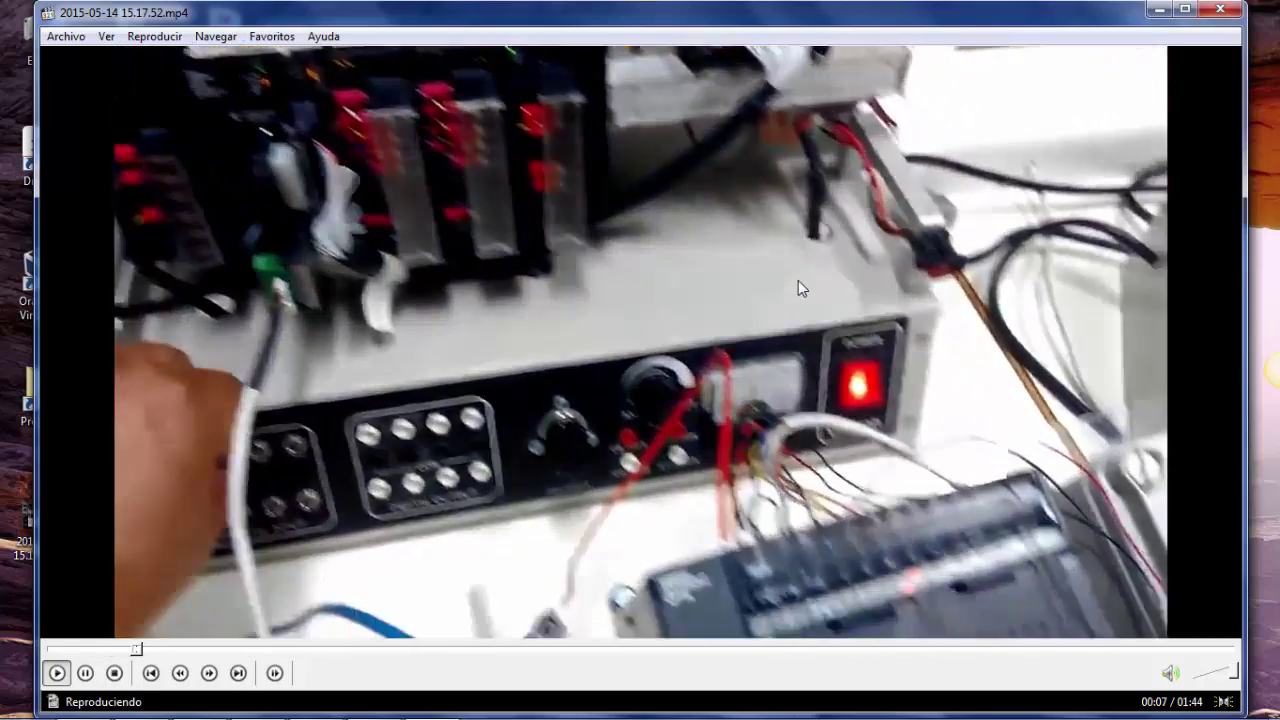
double_click(798, 289)
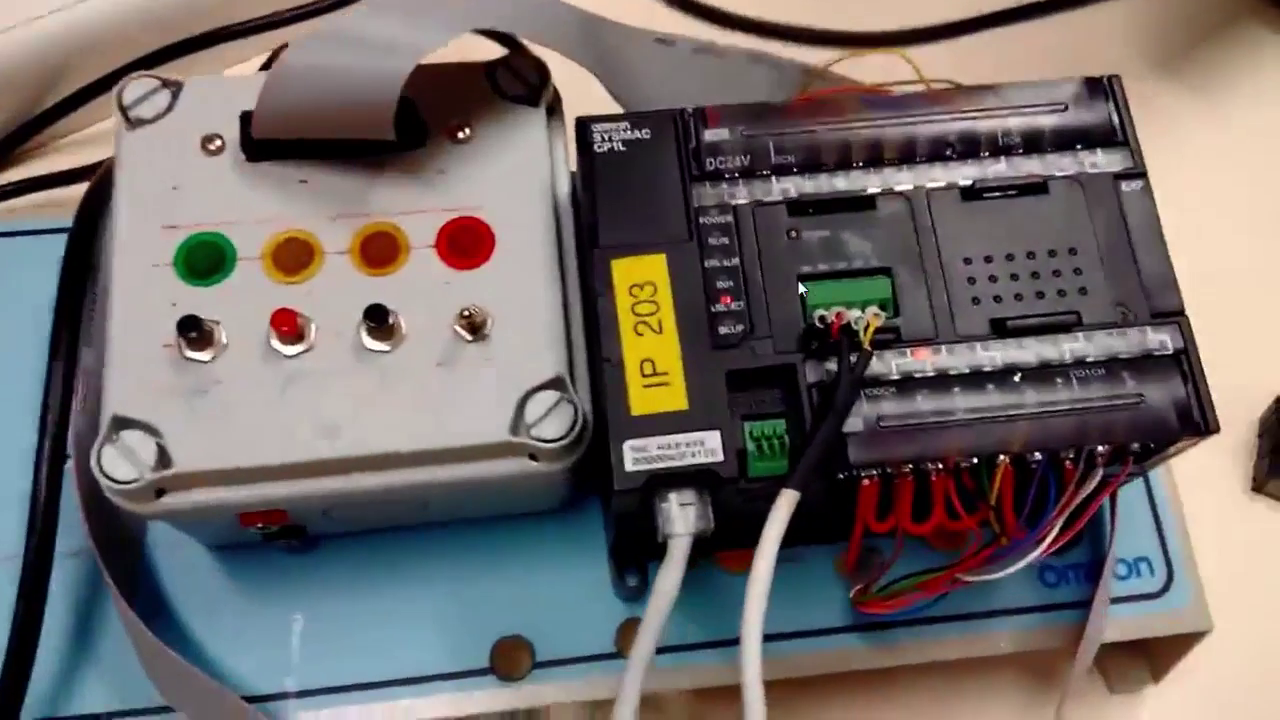
double_click(798, 289)
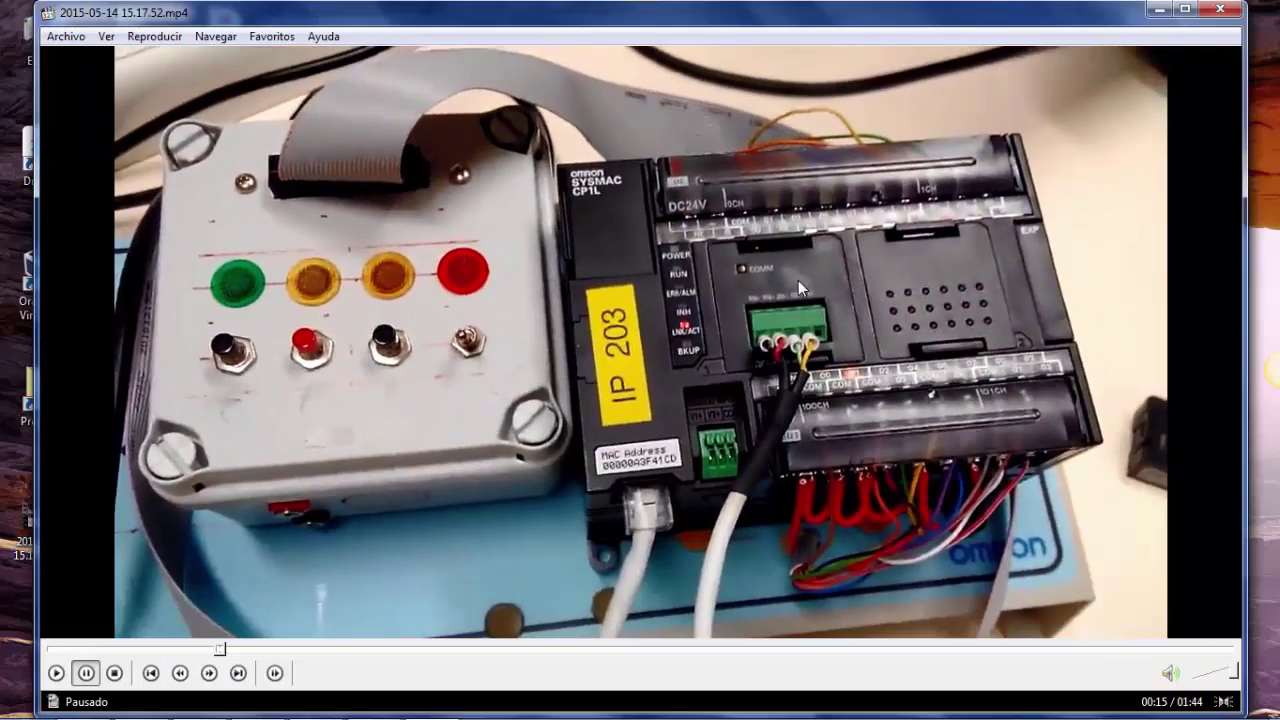
key("alt+F4")
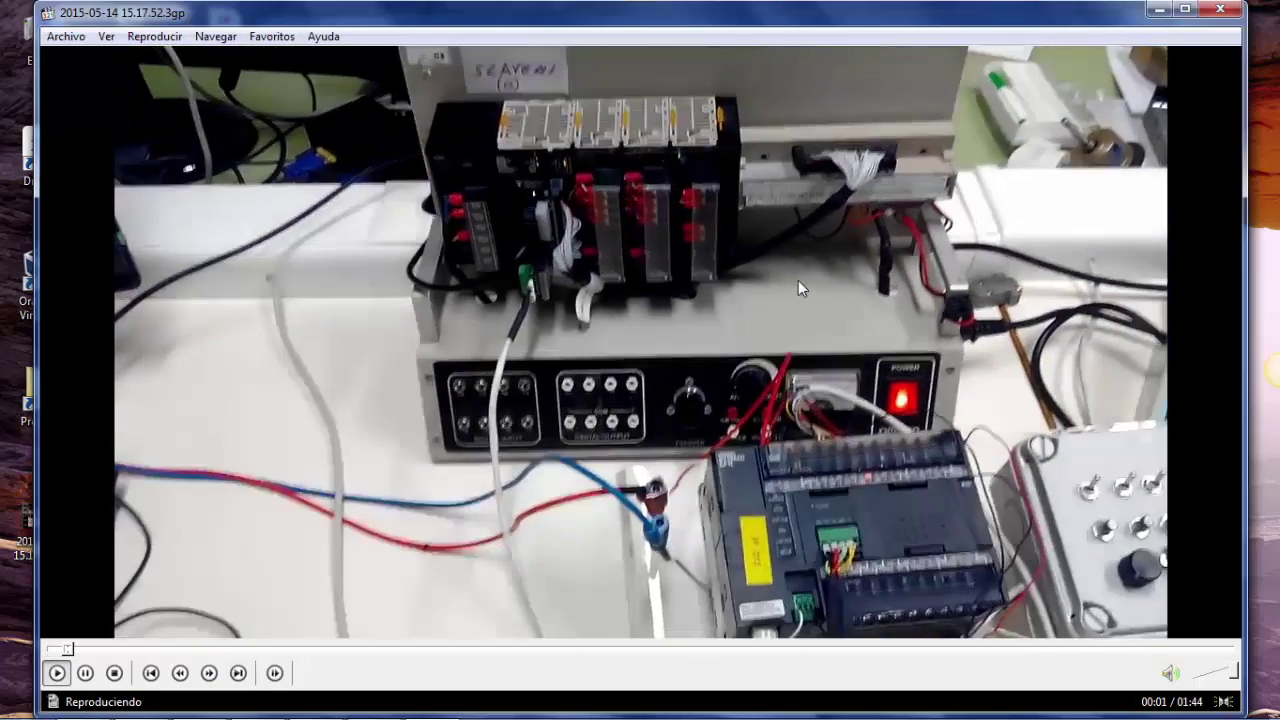
Step: View the original 2015-05-14 15.17.52.3gp in full screen for comparison, return to windowed view, and close the player
double_click(798, 289)
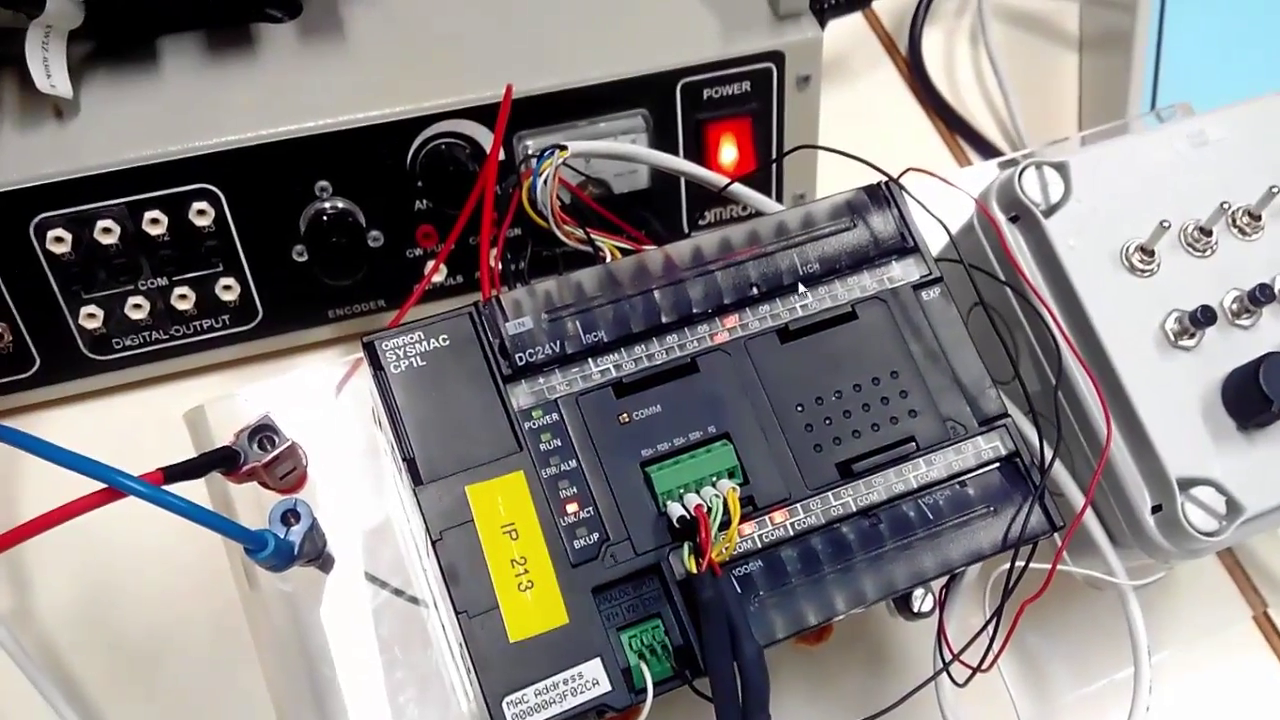
double_click(800, 289)
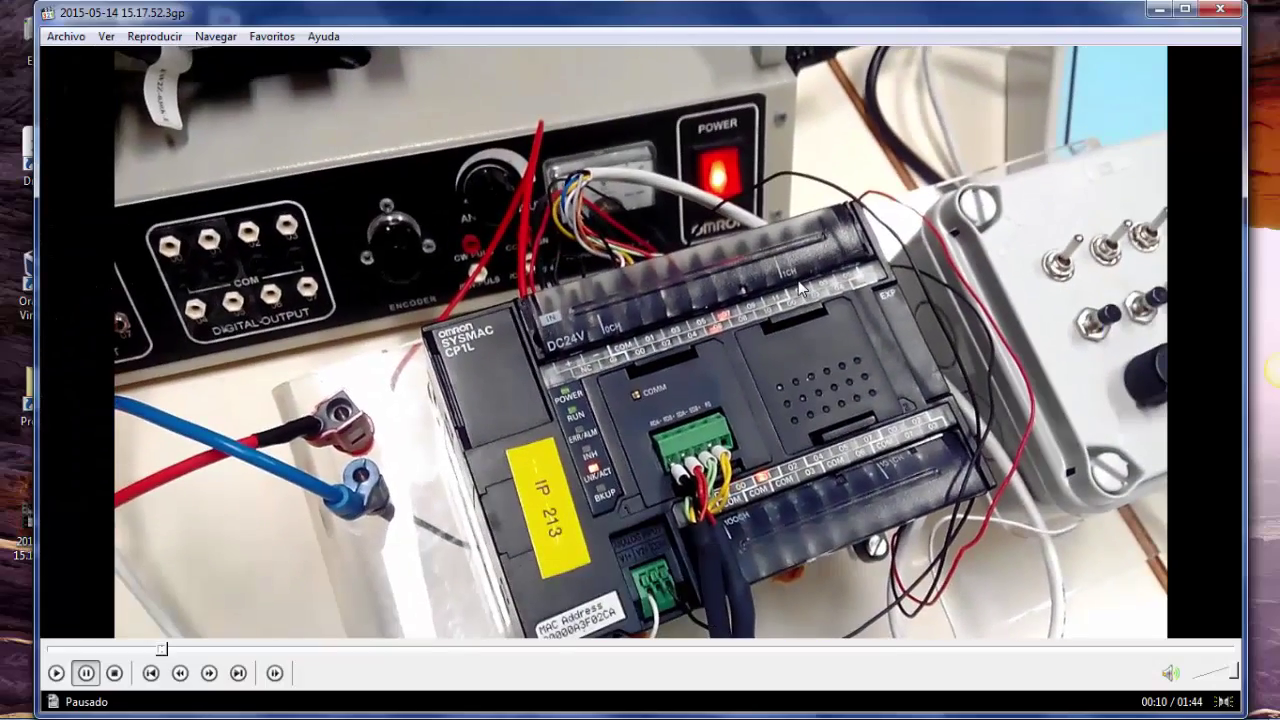
key("alt+F4")
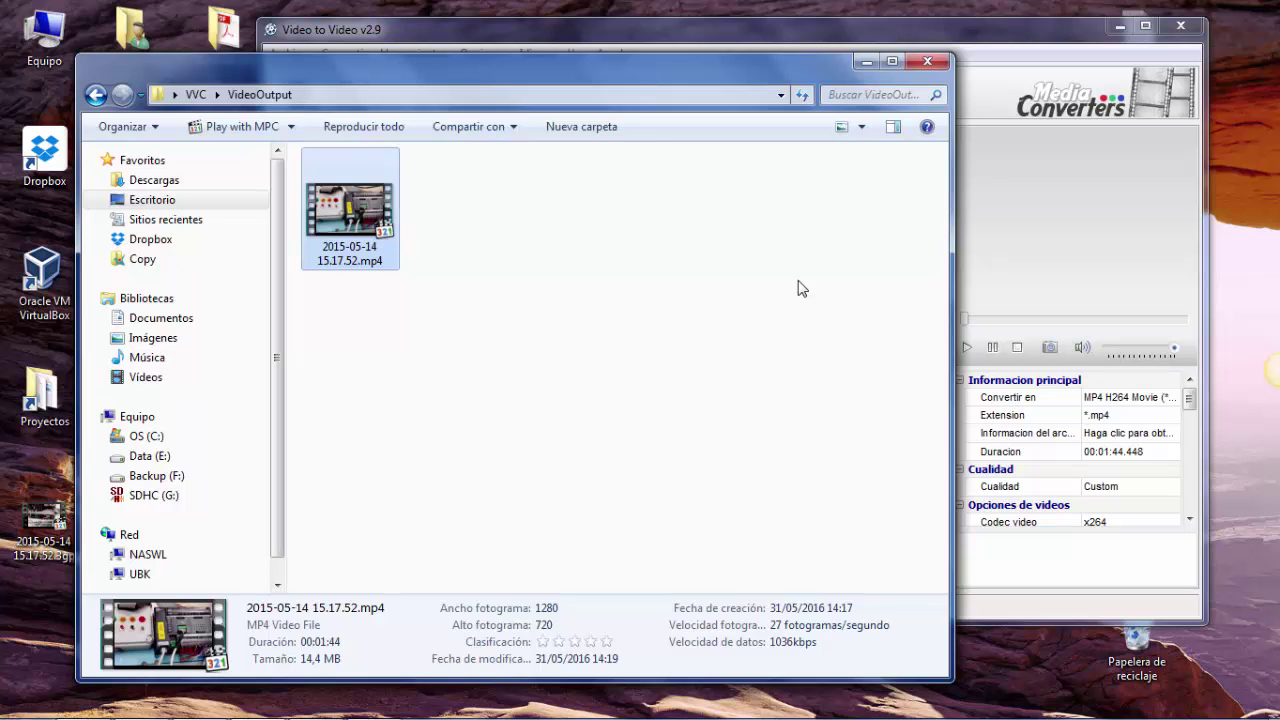
Step: Close the VideoOutput folder window and the Video to Video converter window
key("alt+F4")
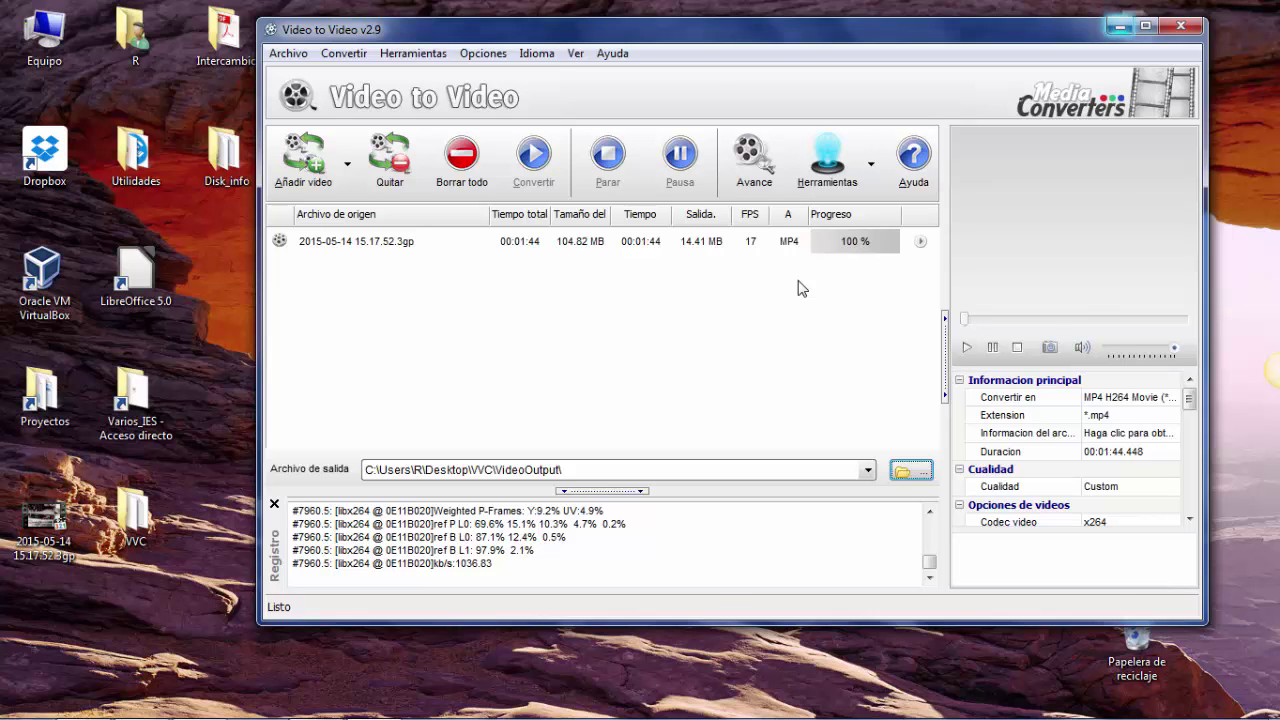
key("alt+F4")
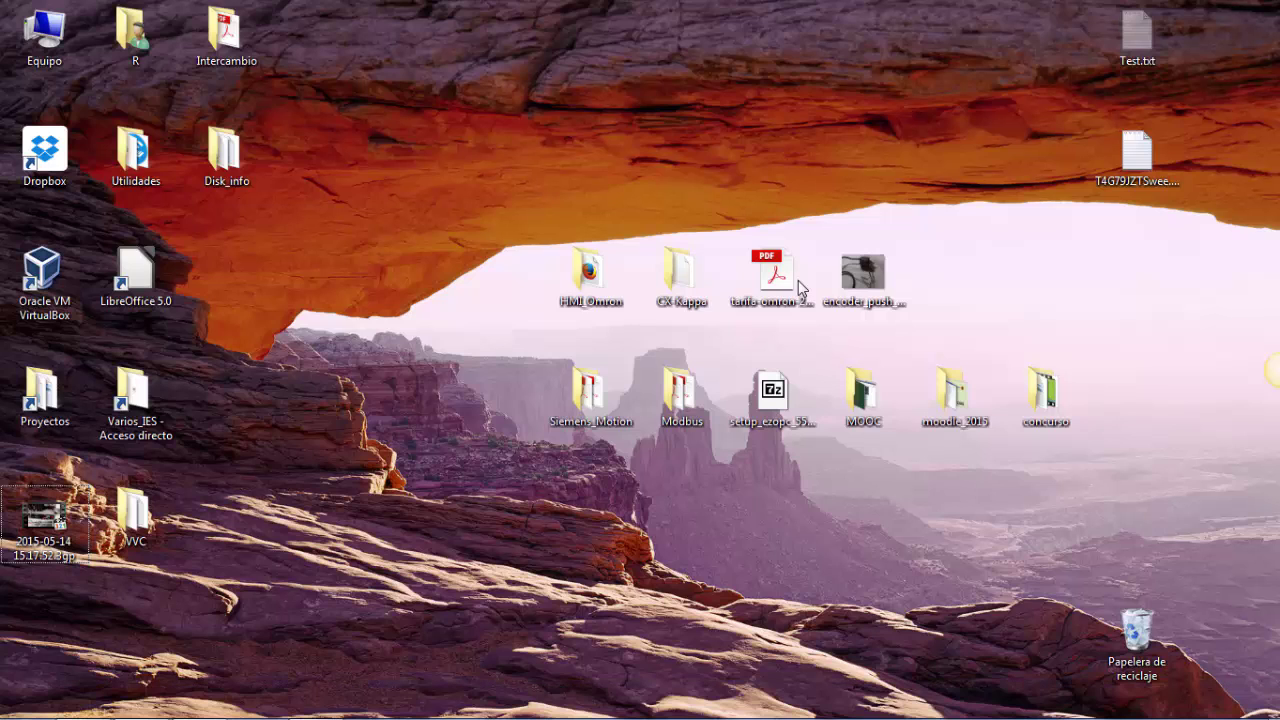
Step: Look through the open windows for the converter, view its download page in the browser, and show the desktop
key("alt+Tab")
key("alt+Tab")
key("alt+Tab")
key("alt+Tab")
key("alt+Tab")
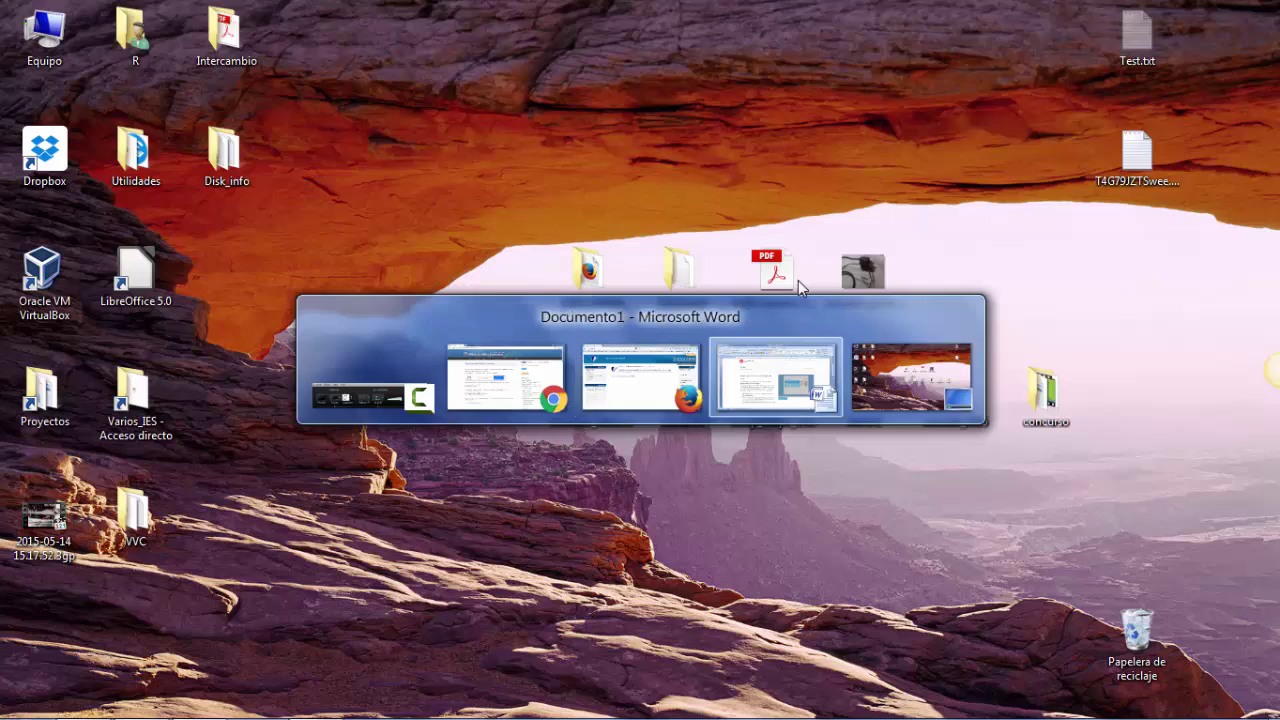
key("alt+Tab")
key("alt+Tab")
key("alt+Tab")
key("alt+Tab")
key("alt+Tab")
key("alt+Tab")
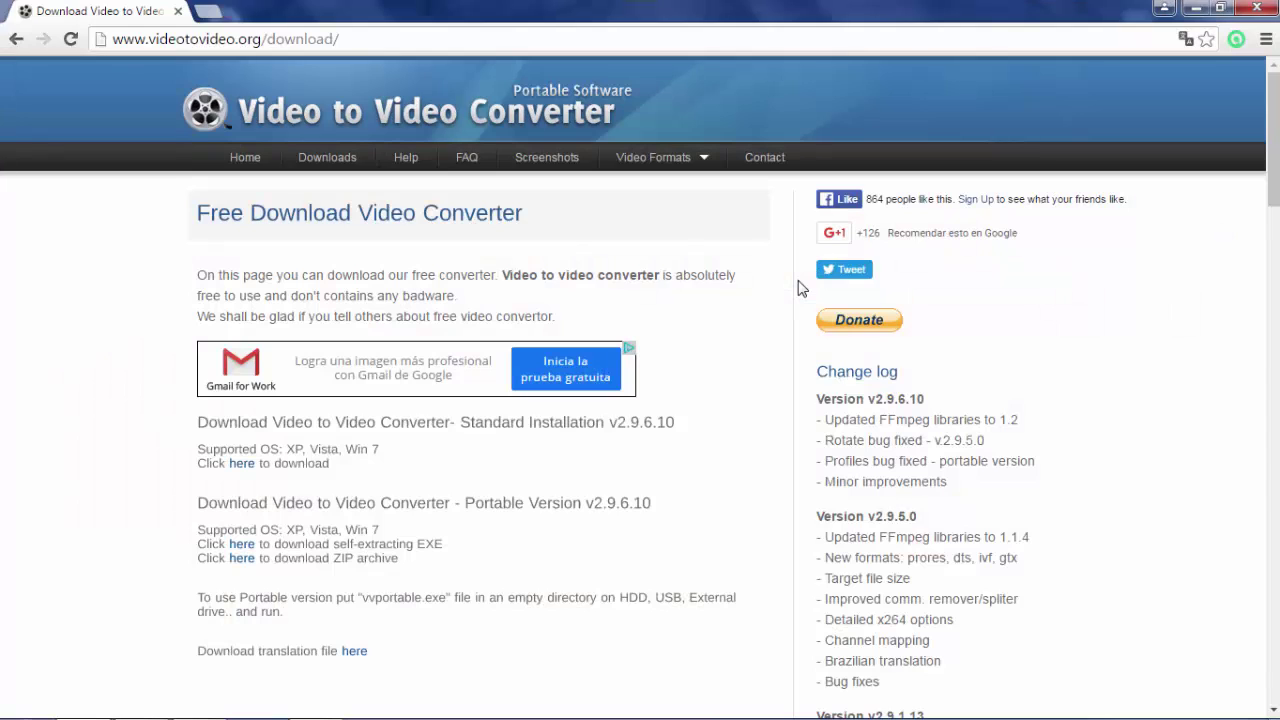
key("super+d")
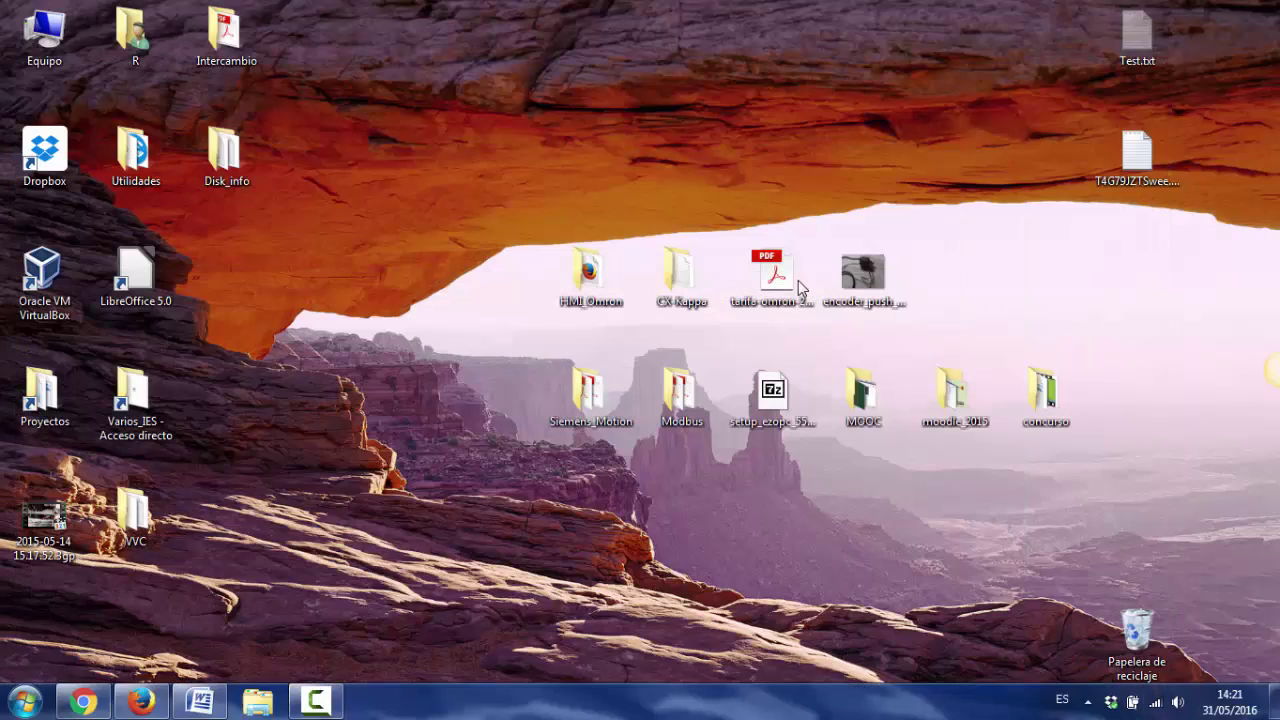
Step: Reveal the hidden notification area icons and restore the Video to Video converter window from there
key("super+b")
key("Return")
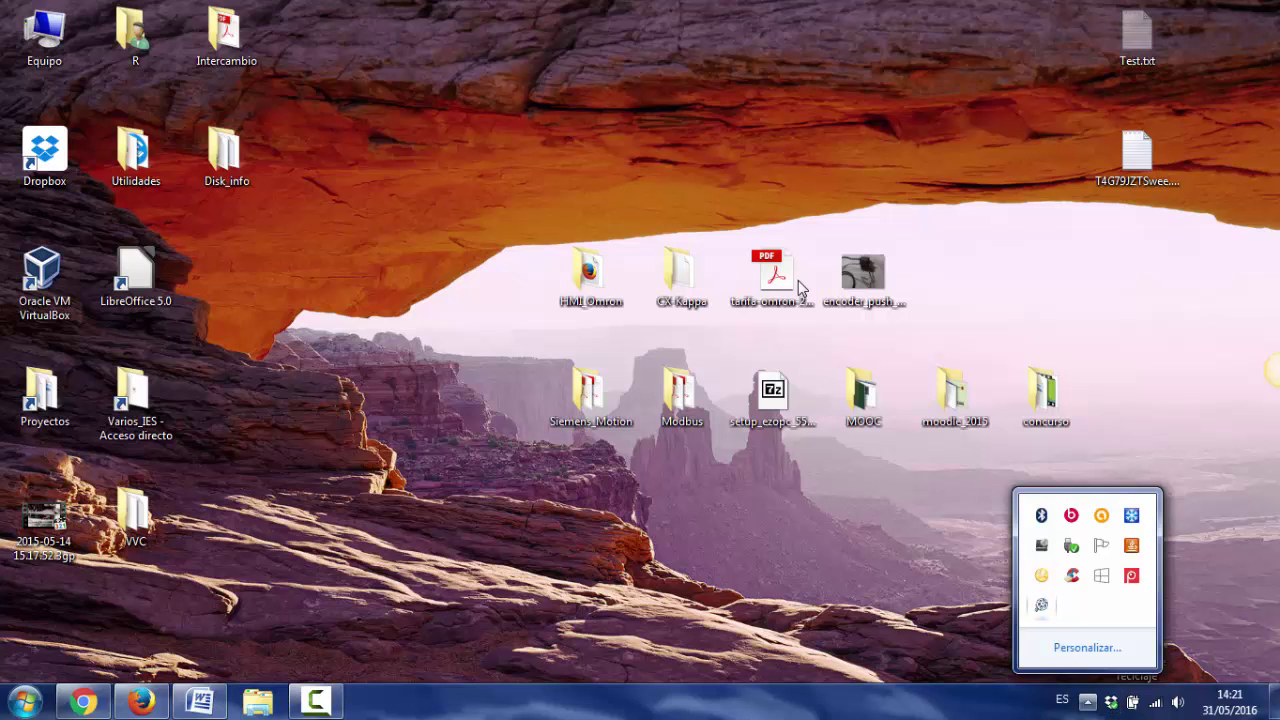
key("Down")
key("Down")
key("Down")
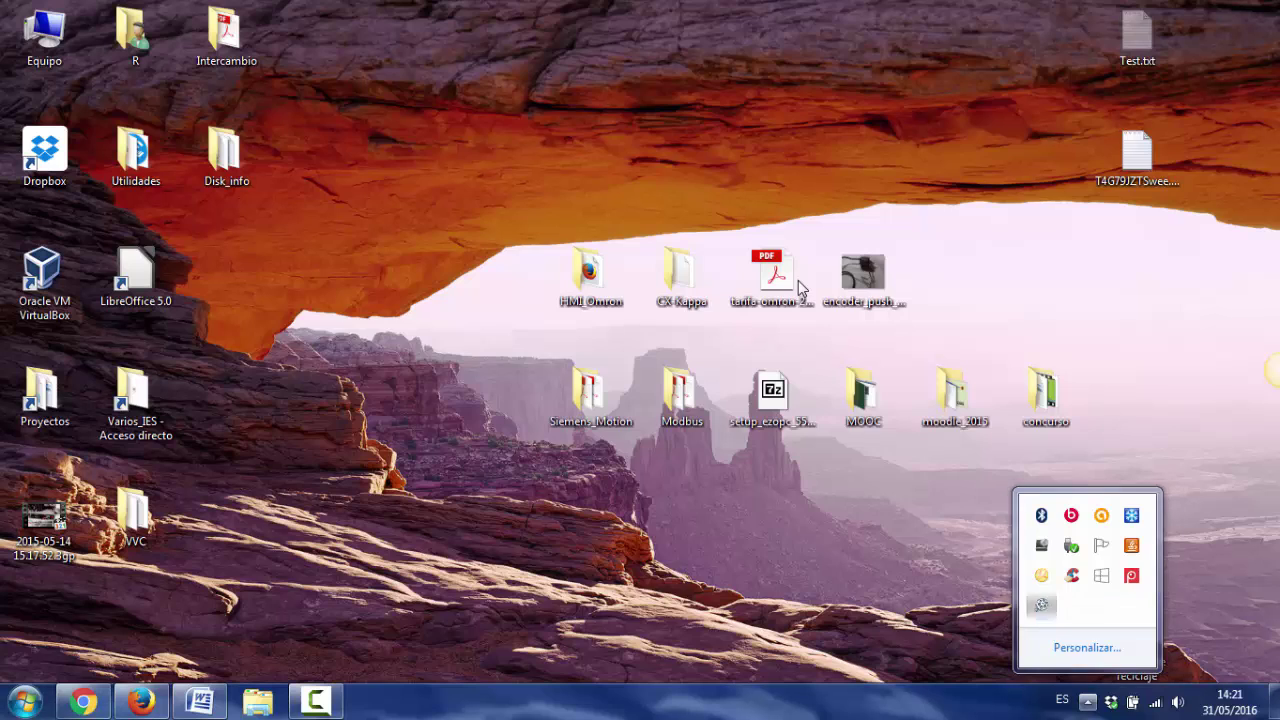
key("Return")
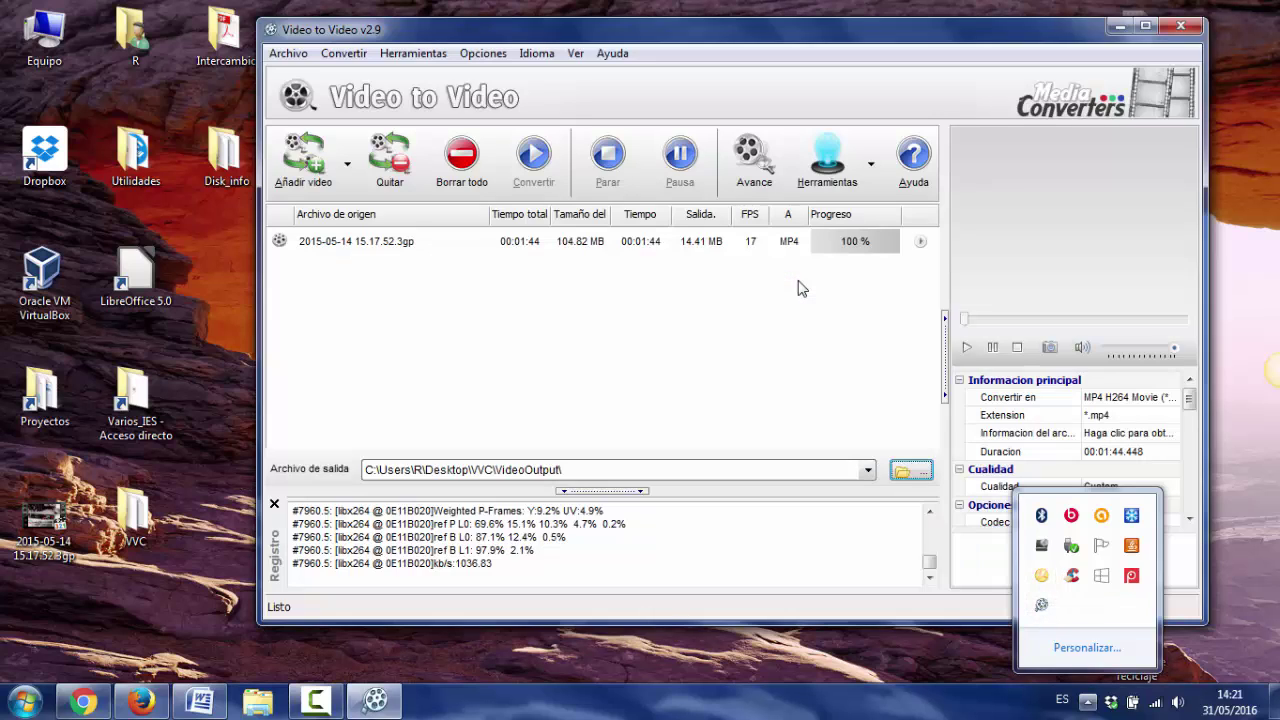